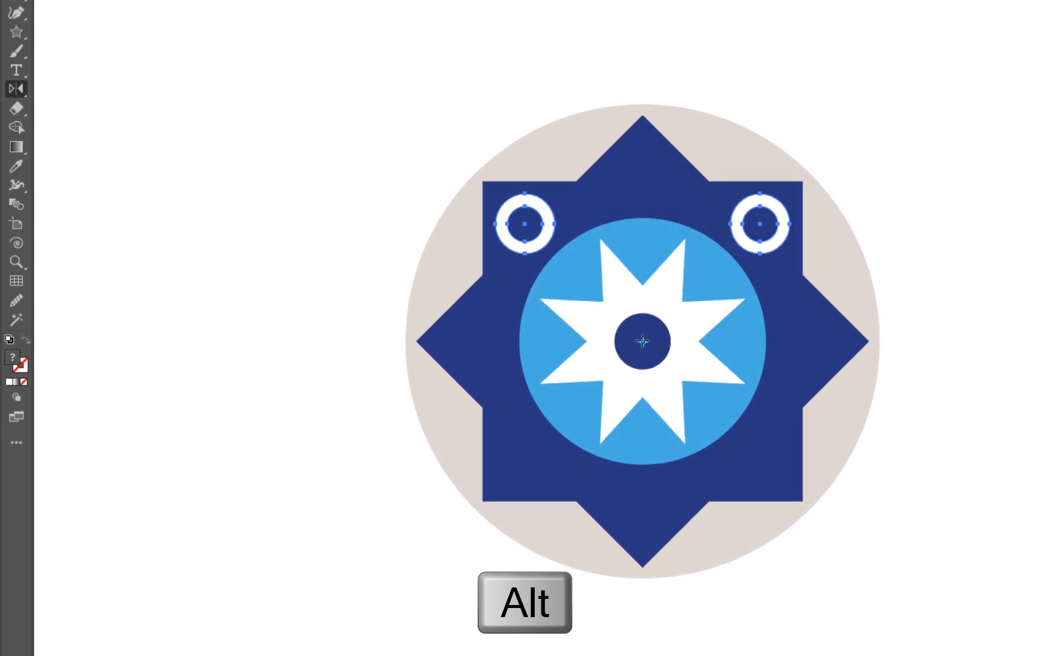
# Reflect a copy of the two upper rings across the horizontal axis about the star's centre and group all four rings
pyautogui.keyDown('alt'); pyautogui.click(645, 342); pyautogui.keyUp('alt')
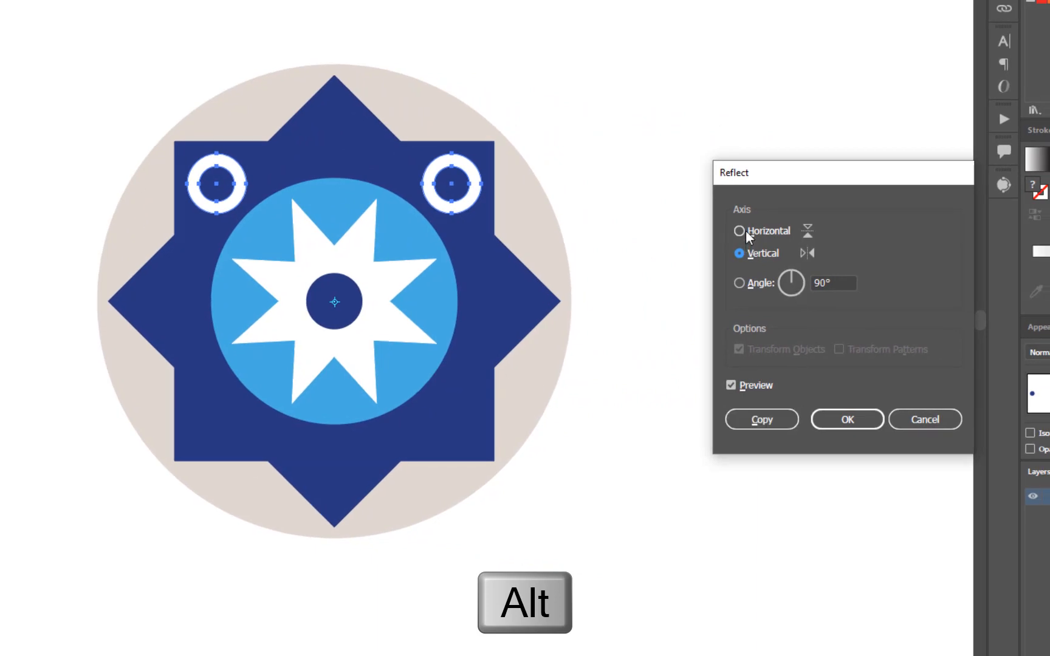
pyautogui.click(746, 231)
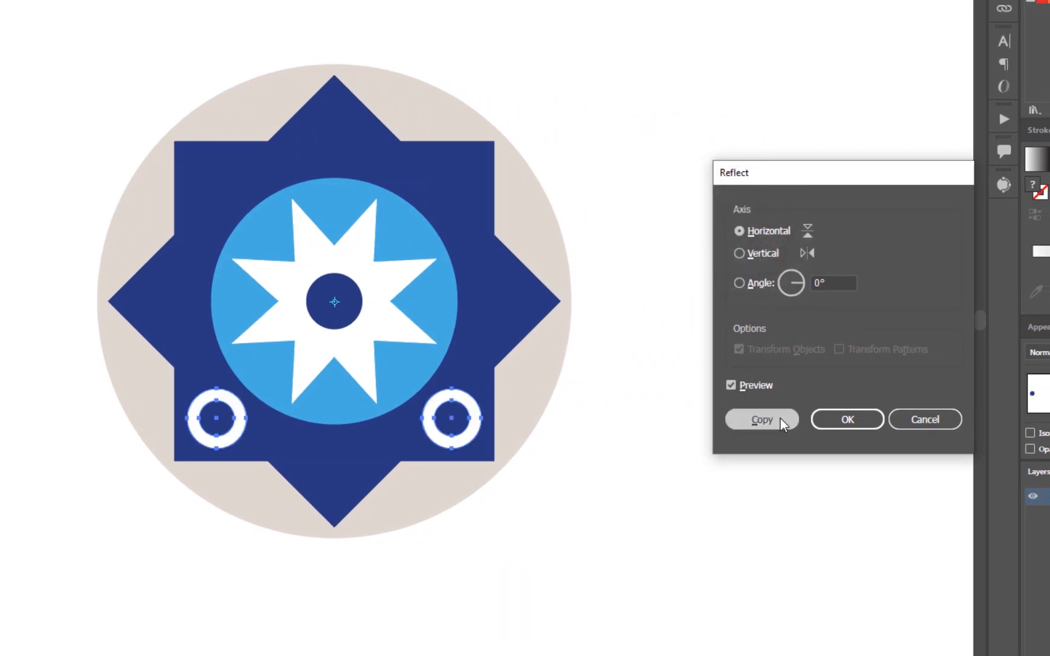
pyautogui.click(780, 418)
pyautogui.press('v')
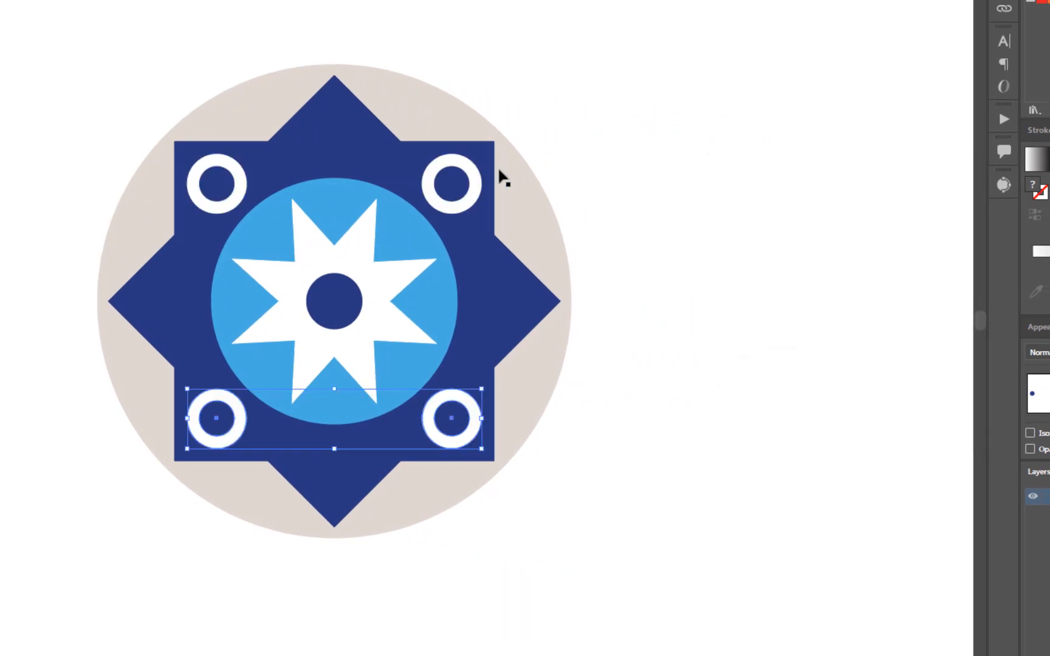
pyautogui.keyDown('shift'); pyautogui.click(465, 169); pyautogui.keyUp('shift')
pyautogui.hotkey('ctrl', 'g')
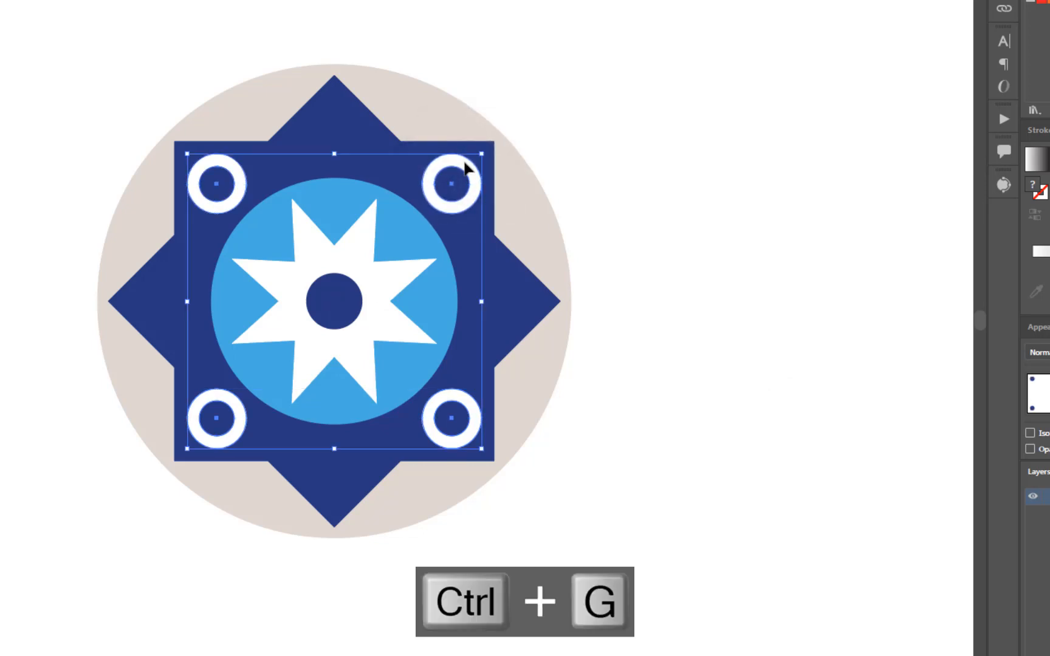
# Make a copy of the four-ring group rotated by 45°
pyautogui.rightClick(465, 164)
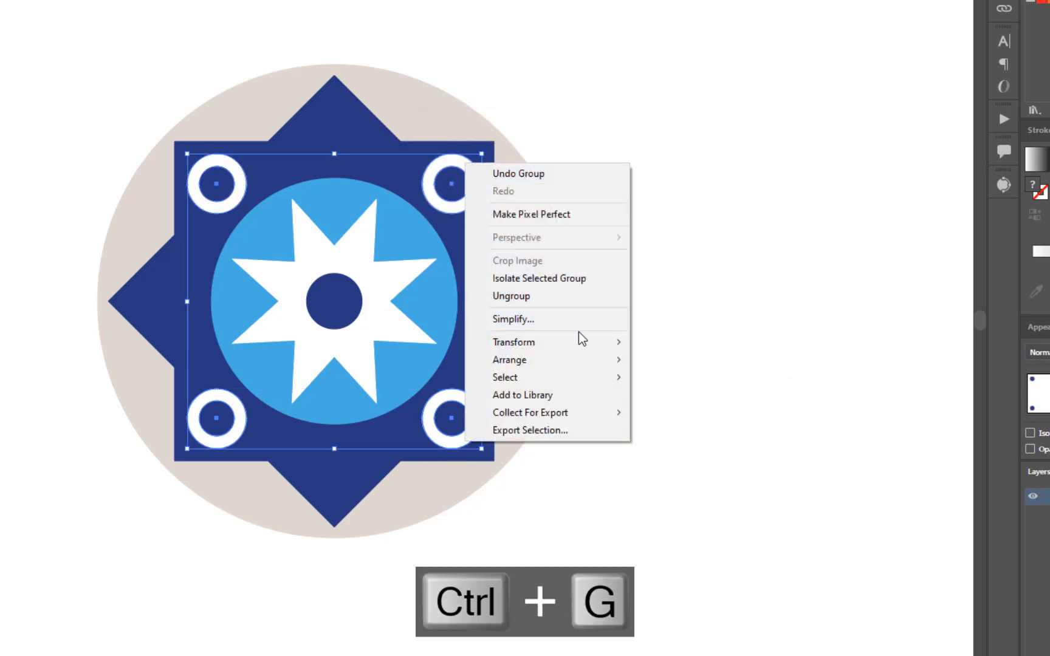
pyautogui.moveTo(582, 343)
pyautogui.click(685, 384)
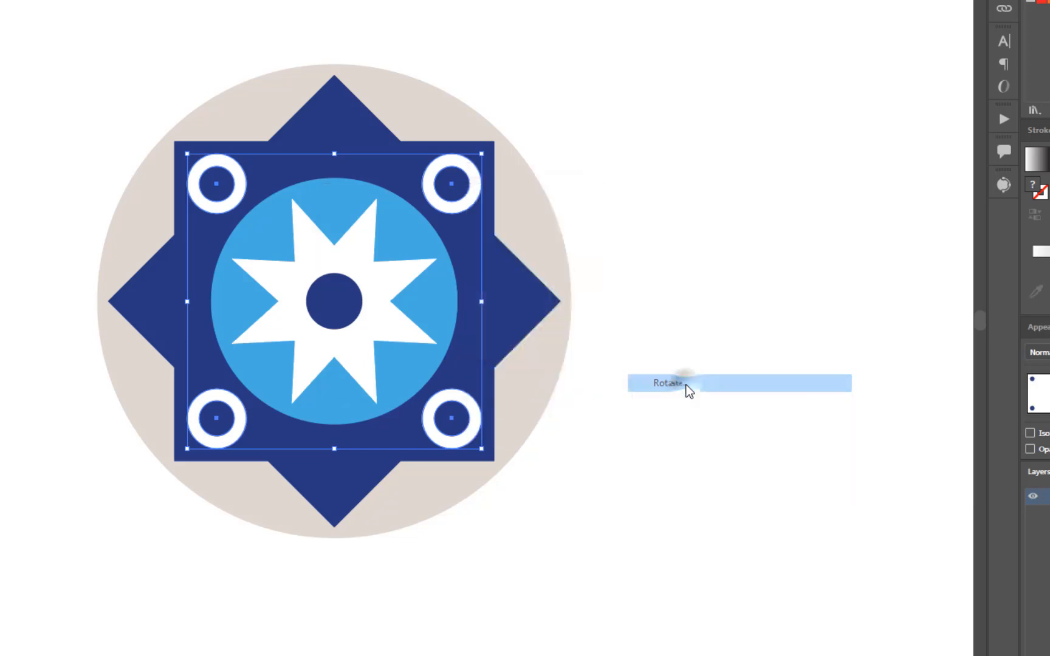
pyautogui.write('45')
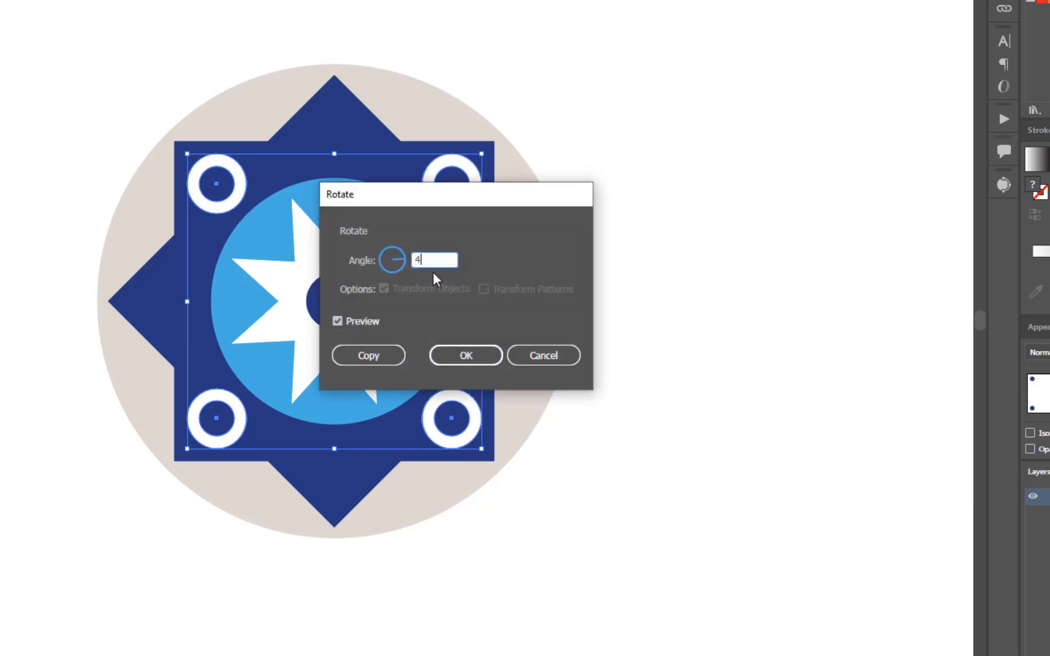
pyautogui.click(375, 355)
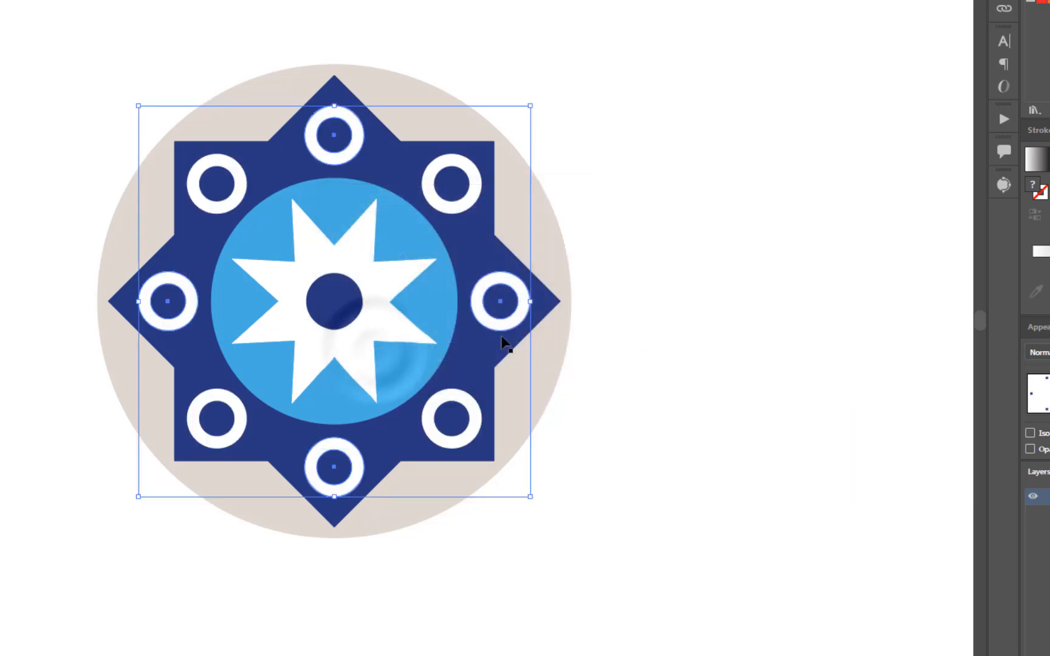
# Group the rotated rings with the original four rings and clear the selection
pyautogui.keyDown('shift'); pyautogui.click(468, 167); pyautogui.keyUp('shift')
pyautogui.hotkey('ctrl', 'g')
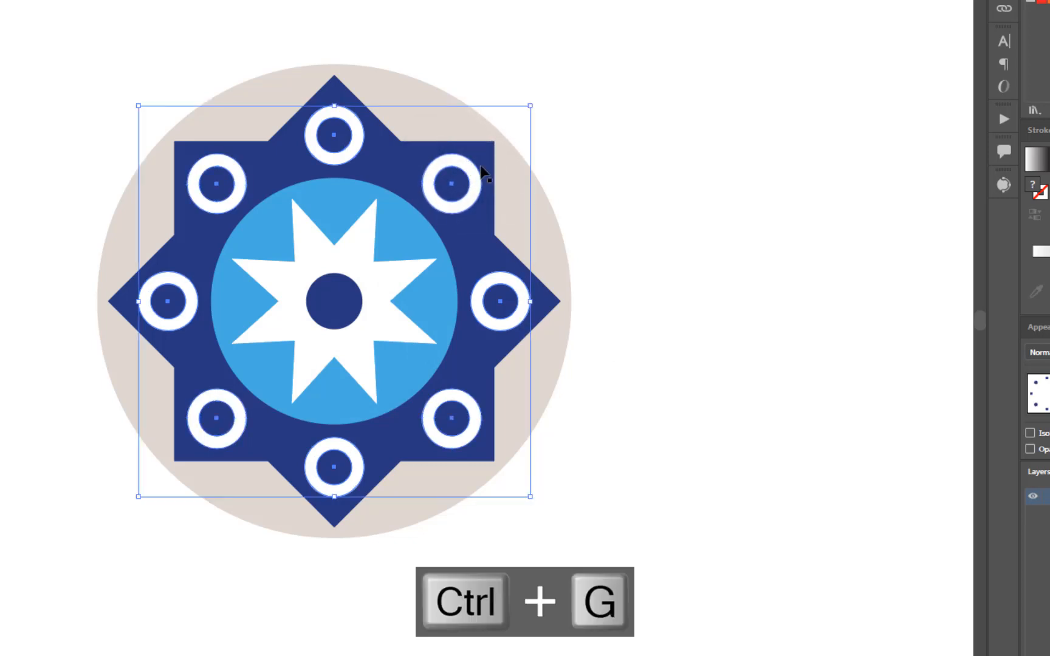
pyautogui.click(92, 34)
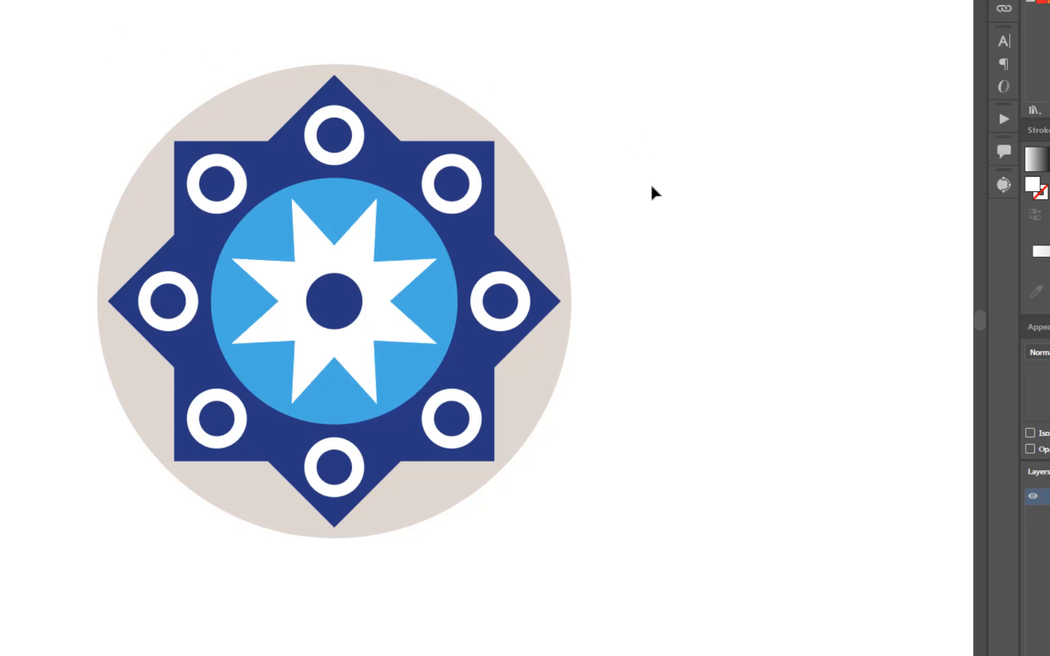
pyautogui.moveTo(73, 18); pyautogui.dragTo(545, 504)
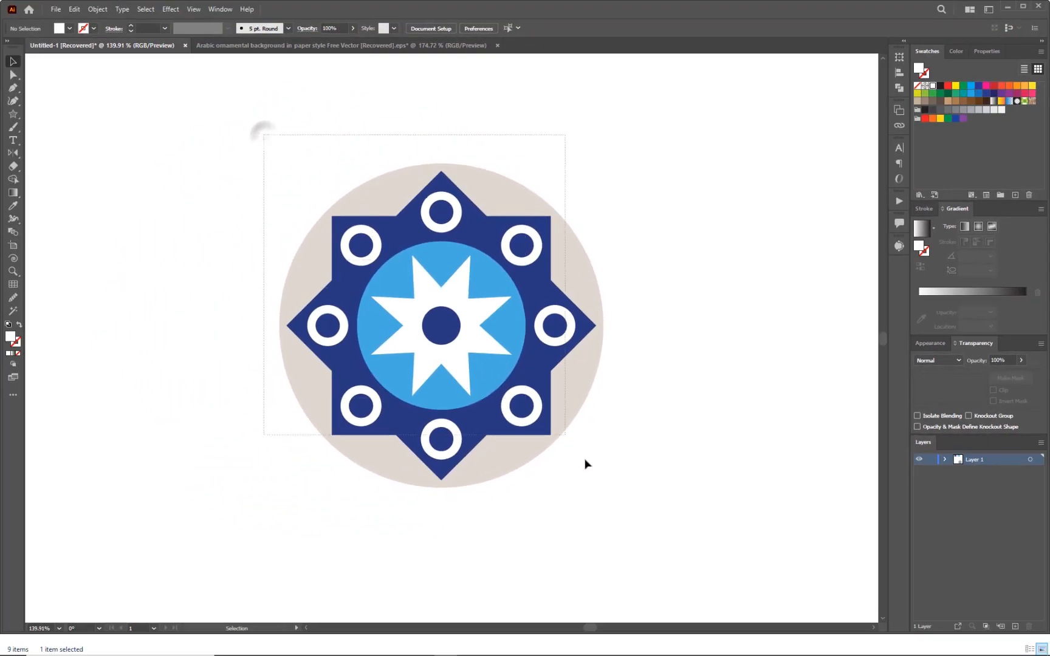
pyautogui.moveTo(585, 464); pyautogui.dragTo(516, 394)
pyautogui.click(694, 377)
# Copy the hex code of the fill colour from the navy sample square above the artboard
pyautogui.press('z')
pyautogui.keyDown('alt'); pyautogui.click(641, 365); pyautogui.keyUp('alt')
pyautogui.keyDown('alt'); pyautogui.click(684, 375); pyautogui.keyUp('alt')
pyautogui.press('v')
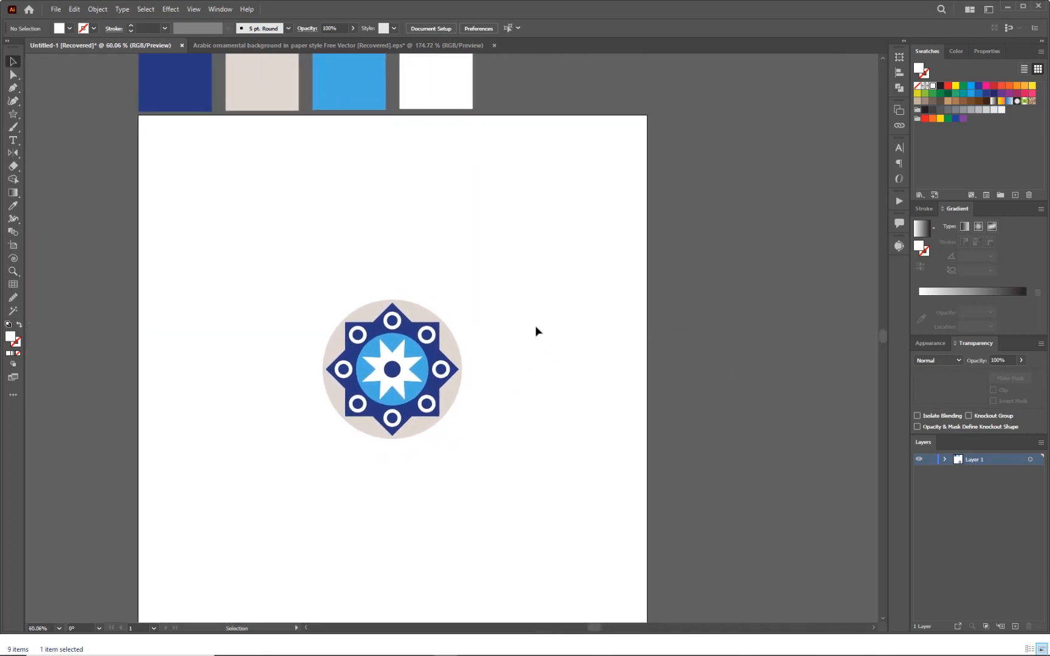
pyautogui.click(534, 328)
pyautogui.click(180, 85)
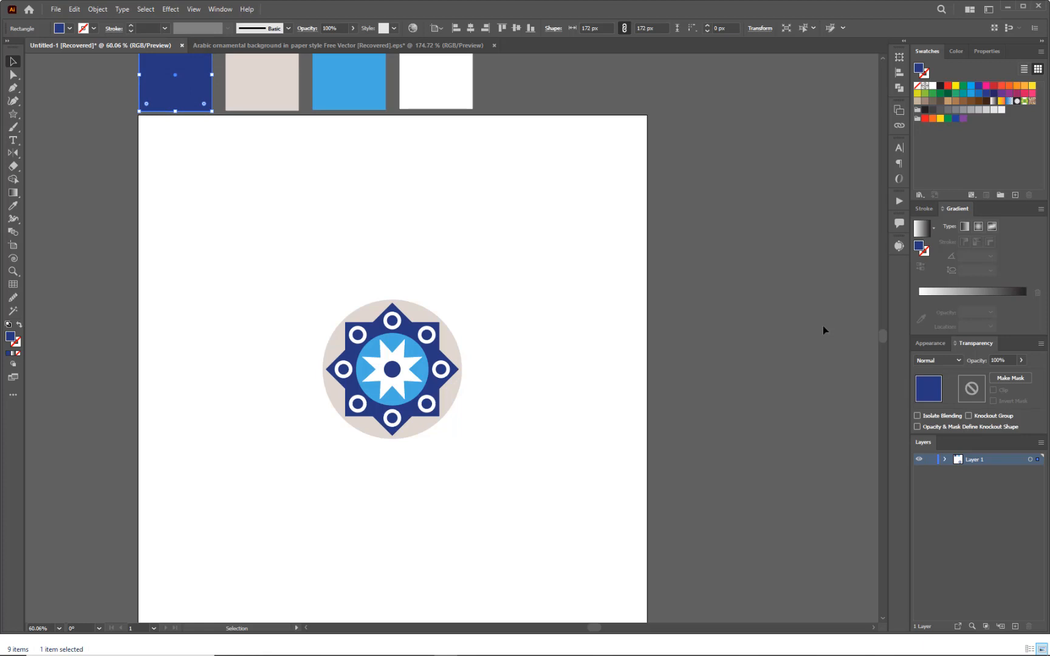
pyautogui.doubleClick(13, 339)
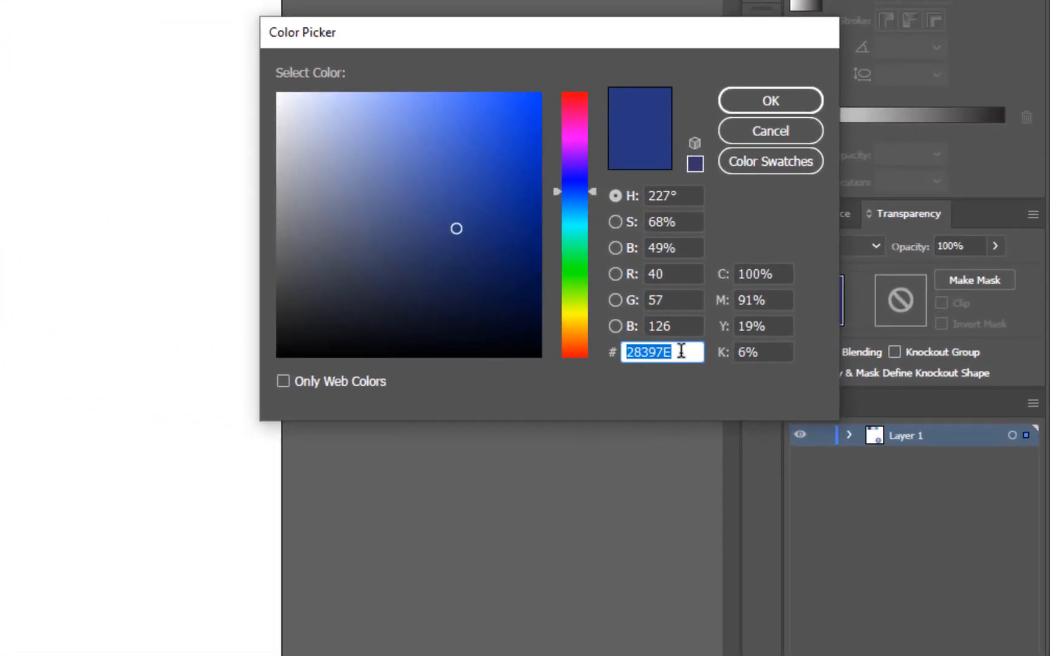
pyautogui.doubleClick(681, 351)
pyautogui.hotkey('ctrl', 'c')
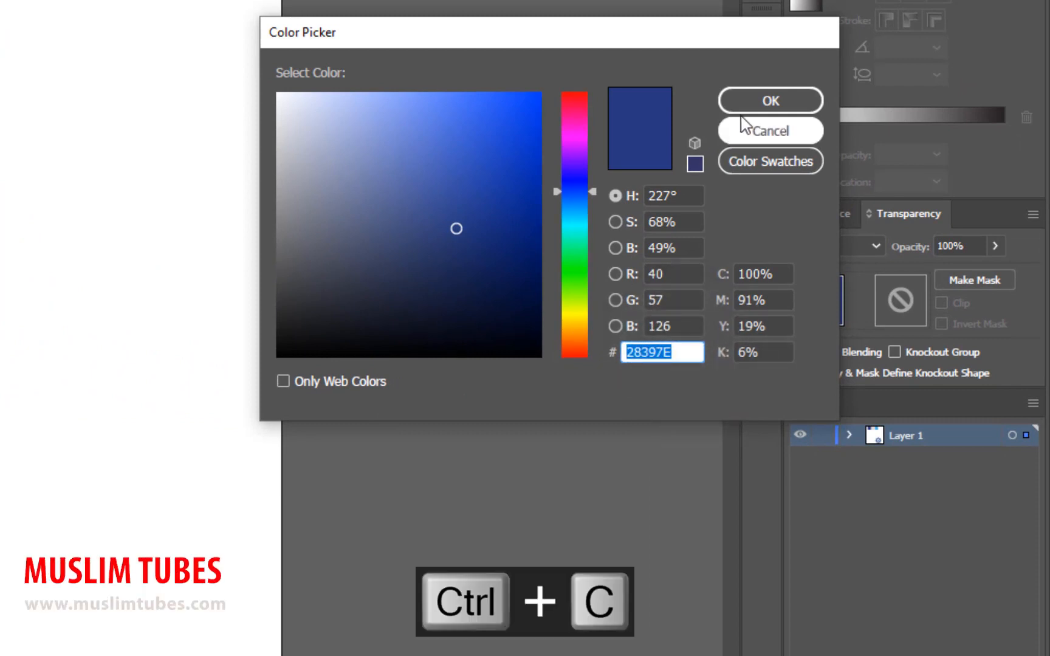
pyautogui.click(752, 101)
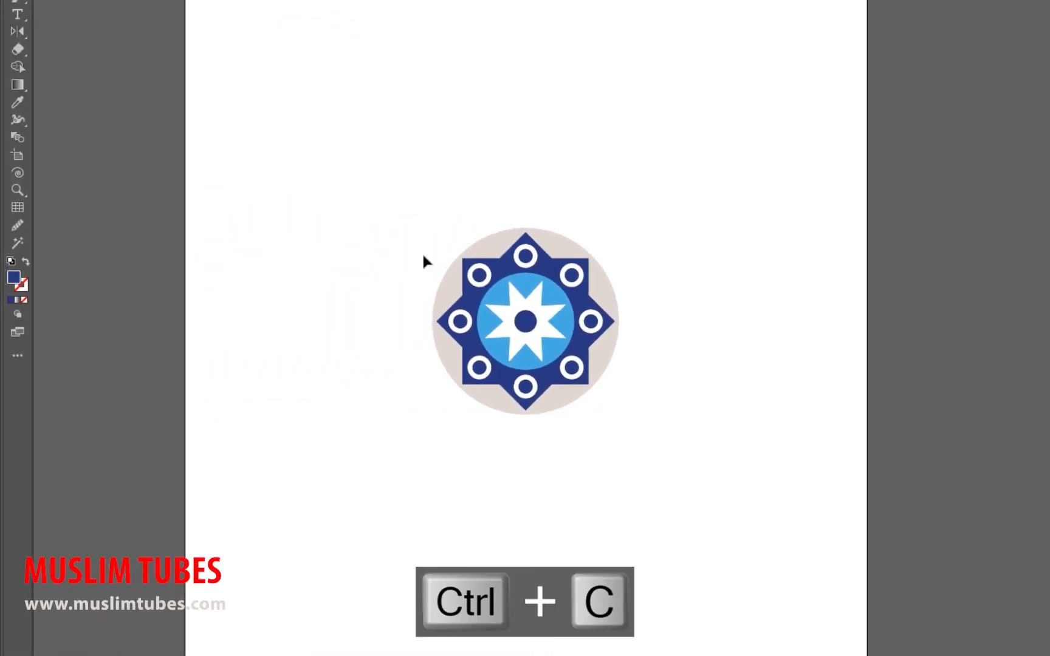
# Give the beige background circle a stroke in the copied navy colour 28397E
pyautogui.click(503, 243)
pyautogui.click(18, 281)
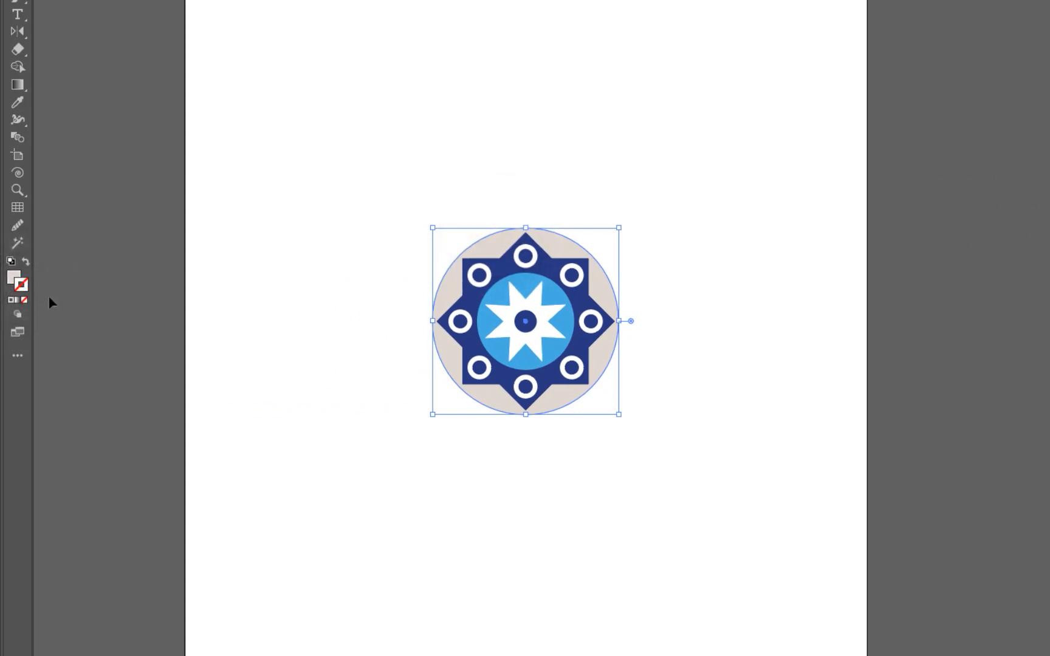
pyautogui.doubleClick(25, 287)
pyautogui.hotkey('ctrl', 'v')
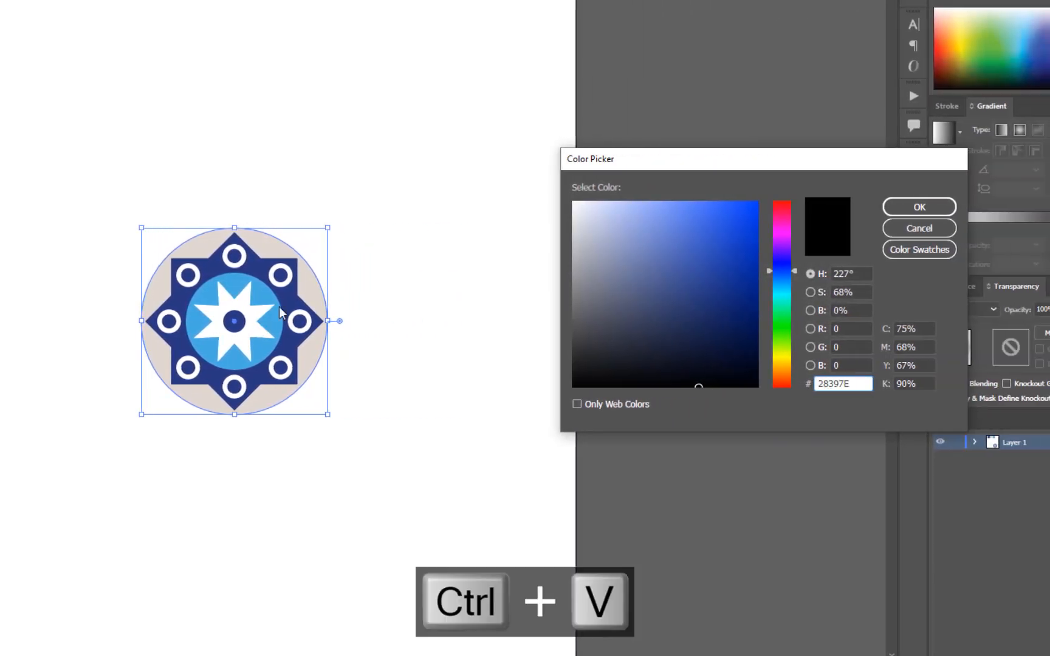
pyautogui.click(919, 209)
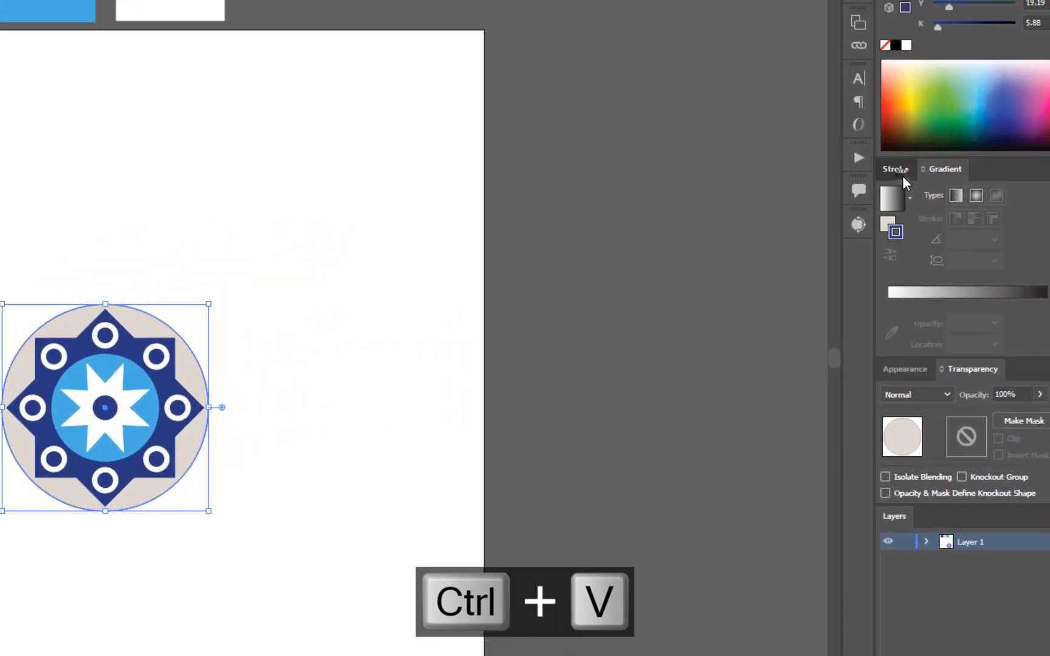
# Increase the stroke weight of the beige circle and clear the selection
pyautogui.click(902, 176)
pyautogui.click(887, 255)
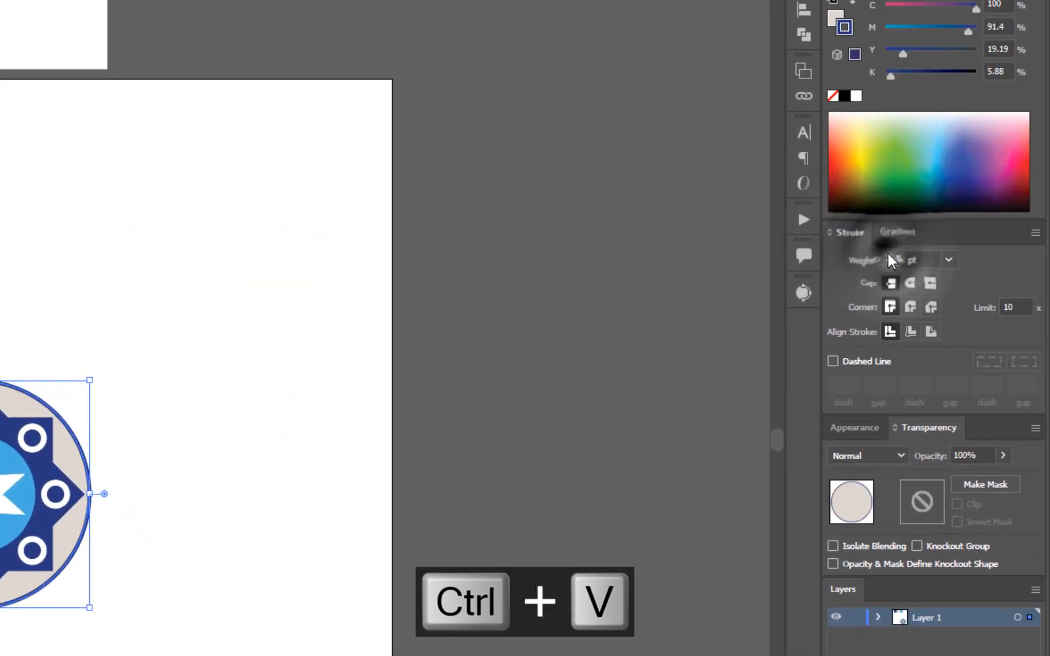
pyautogui.click(170, 252)
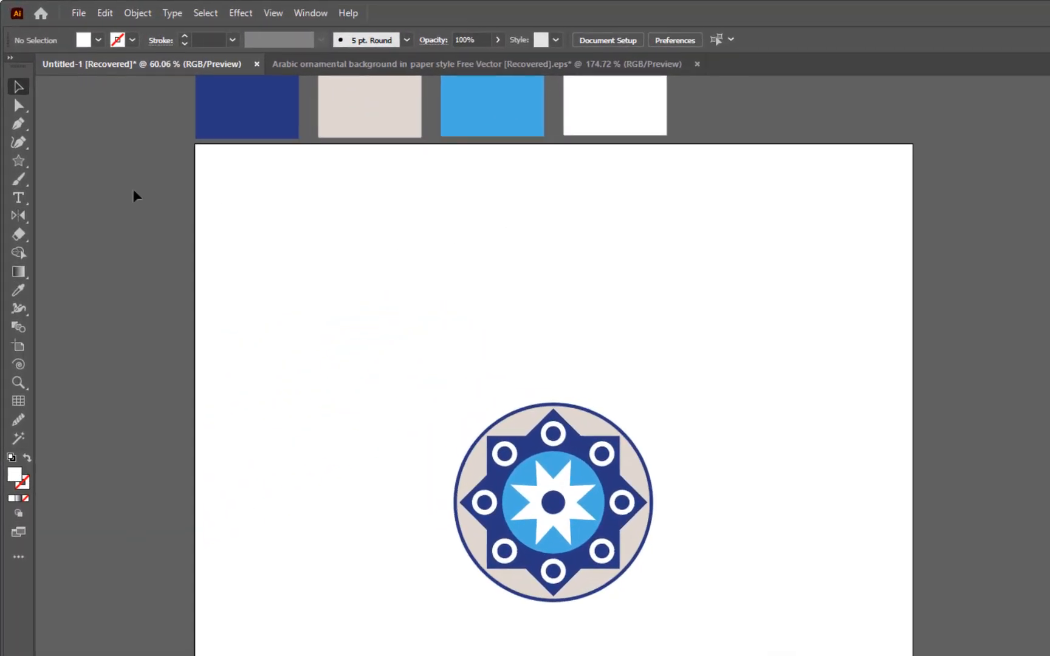
# Draw a circle about 184 px in diameter to the right of the medallion, with no fill and a black stroke
pyautogui.rightClick(23, 163)
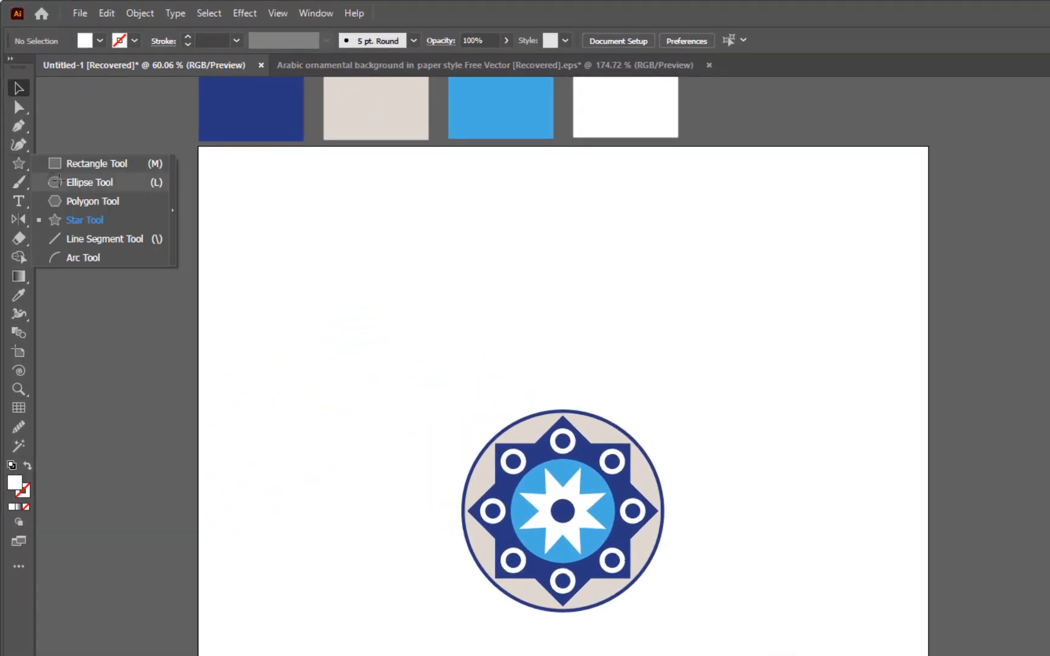
pyautogui.click(55, 177)
pyautogui.moveTo(740, 353); pyautogui.dragTo(838, 462)
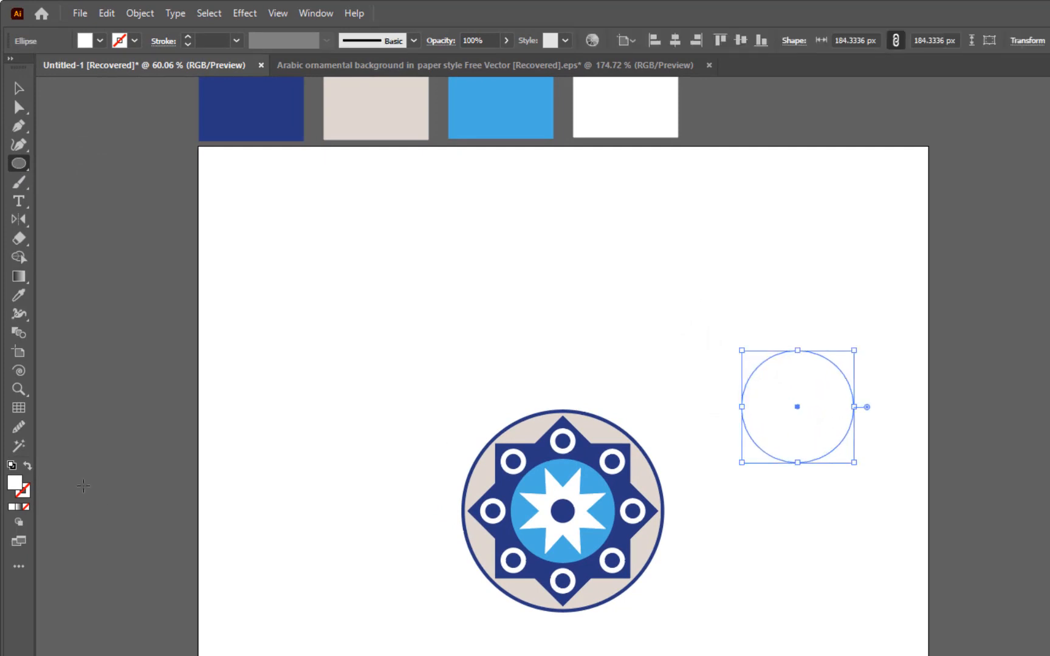
pyautogui.press('v')
pyautogui.click(26, 506)
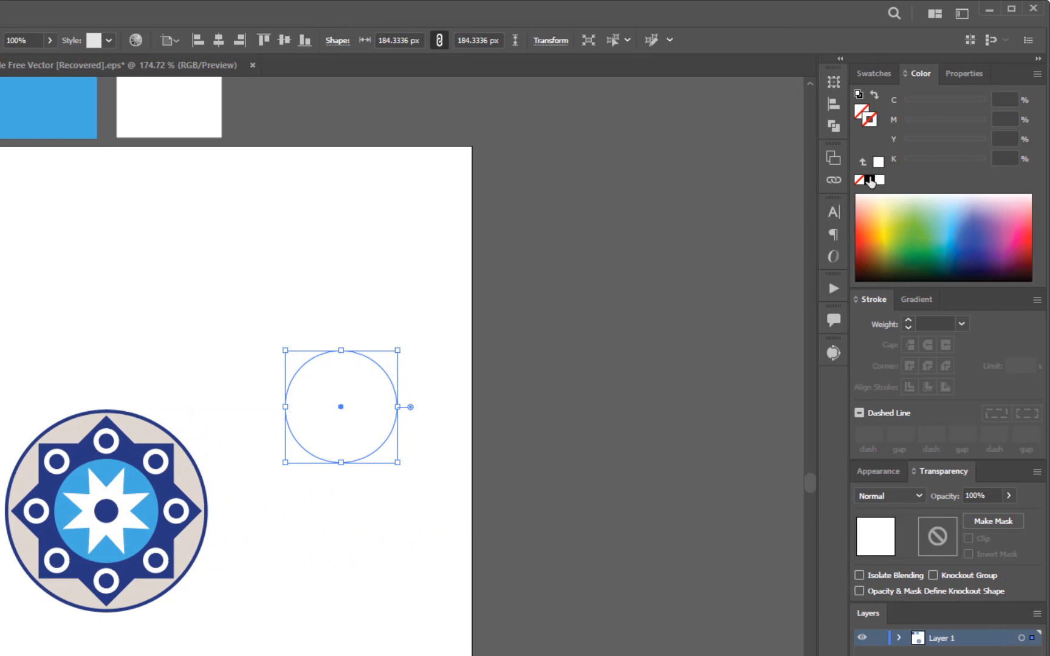
pyautogui.click(870, 180)
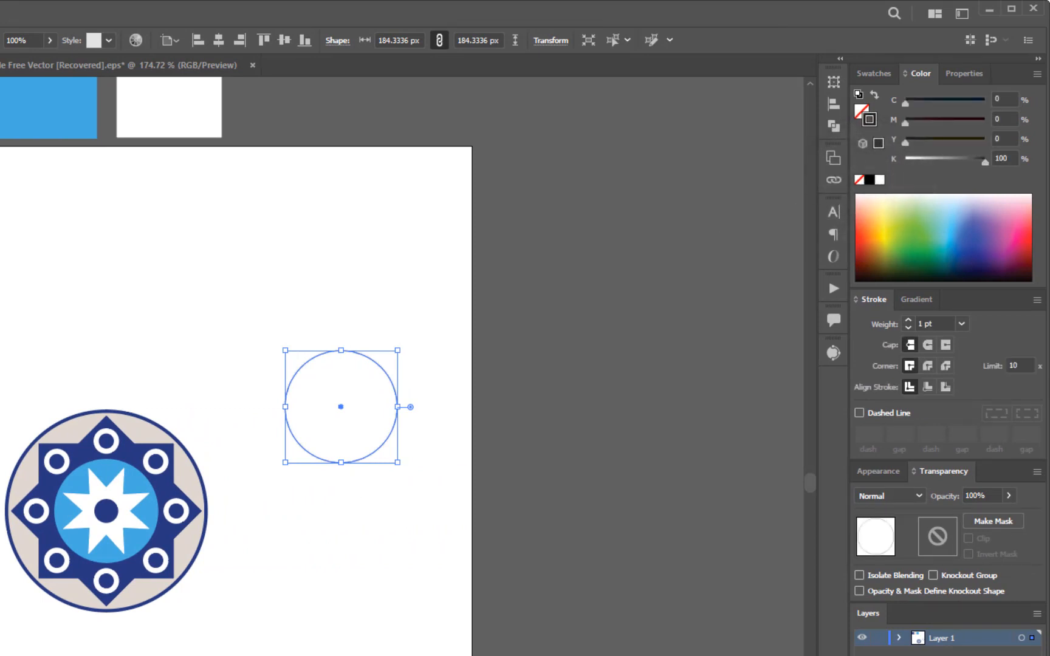
# Convert the new circle's top and bottom anchor points to corners and narrow the shape to about 134 px wide
pyautogui.press('a')
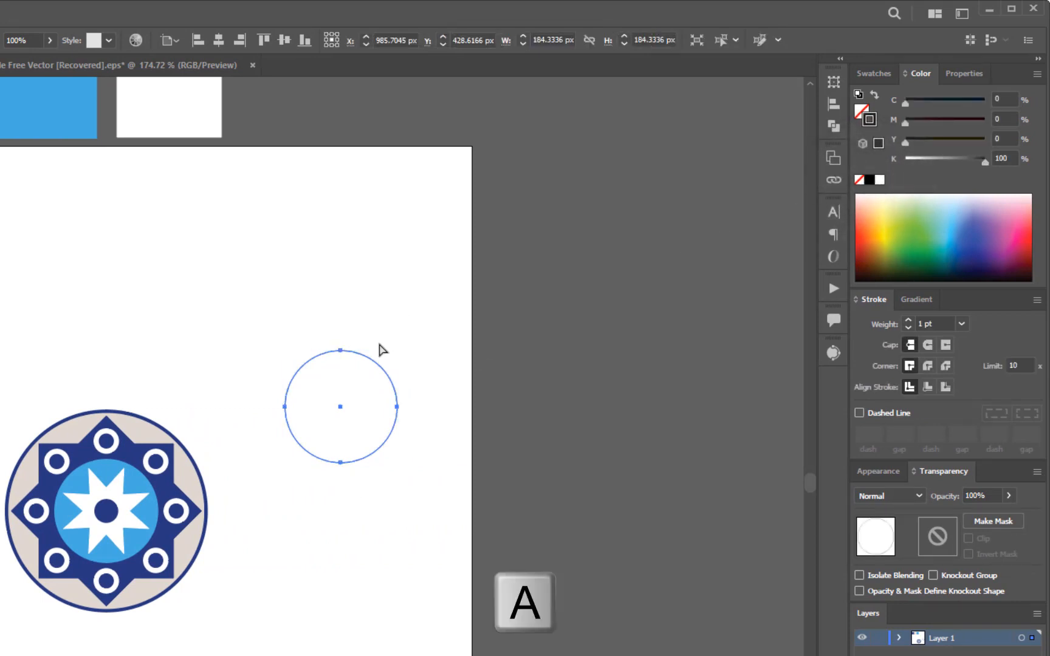
pyautogui.click(340, 350)
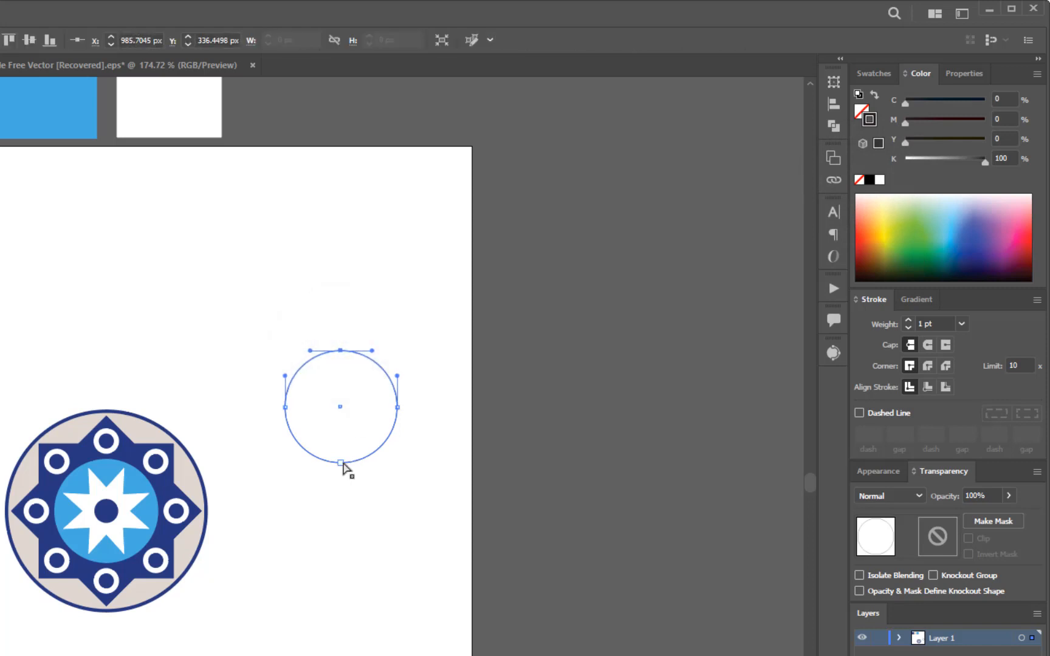
pyautogui.keyDown('shift'); pyautogui.click(341, 464); pyautogui.keyUp('shift')
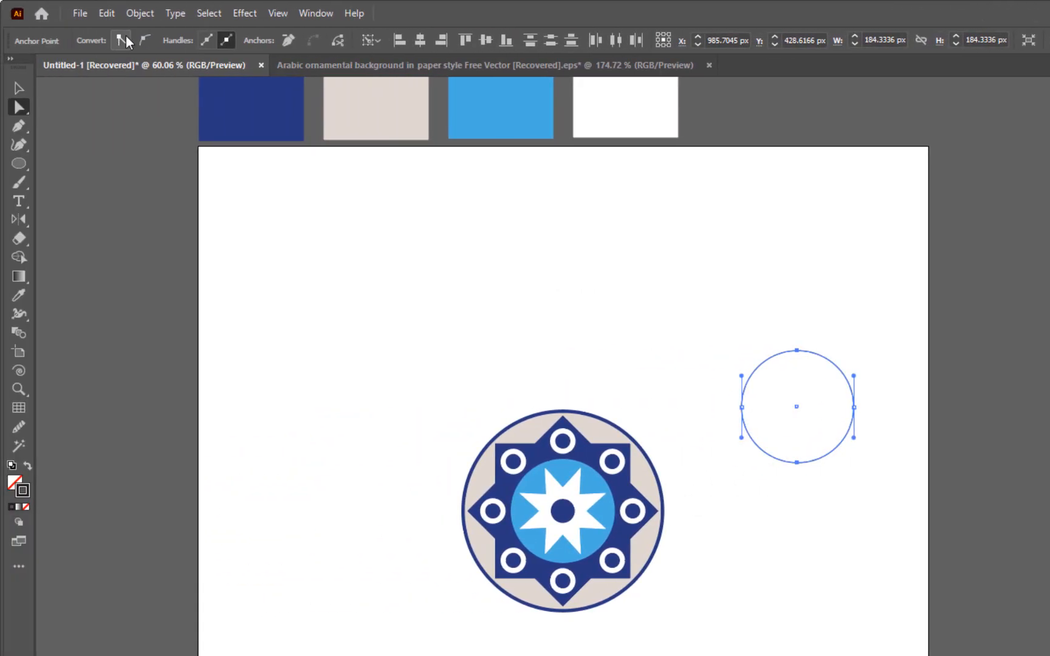
pyautogui.click(124, 39)
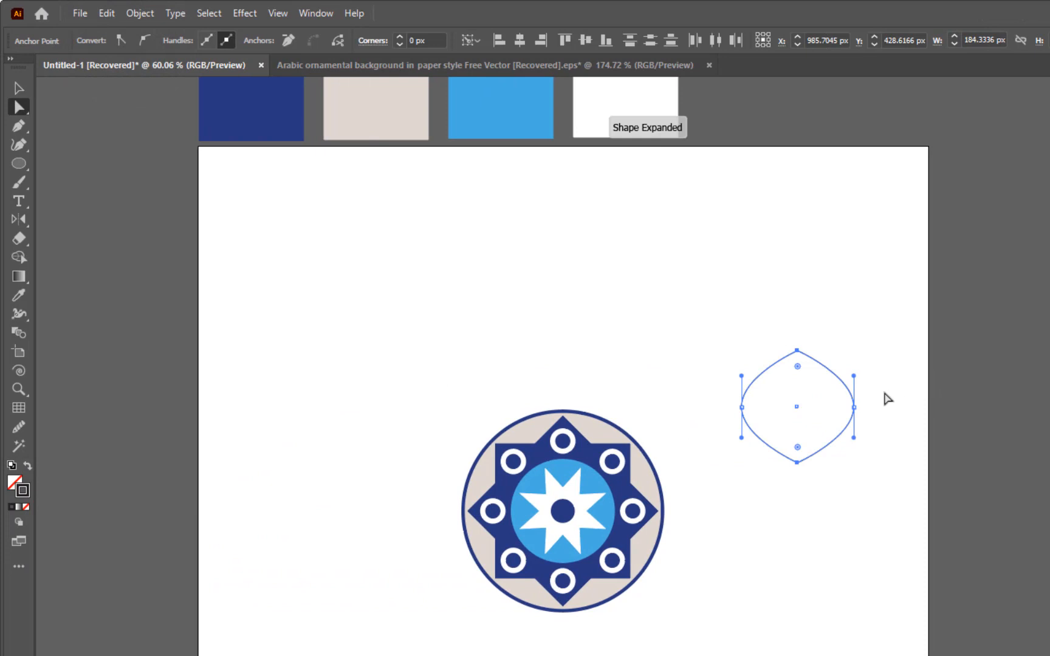
pyautogui.press('v')
pyautogui.moveTo(846, 409); pyautogui.dragTo(824, 403)
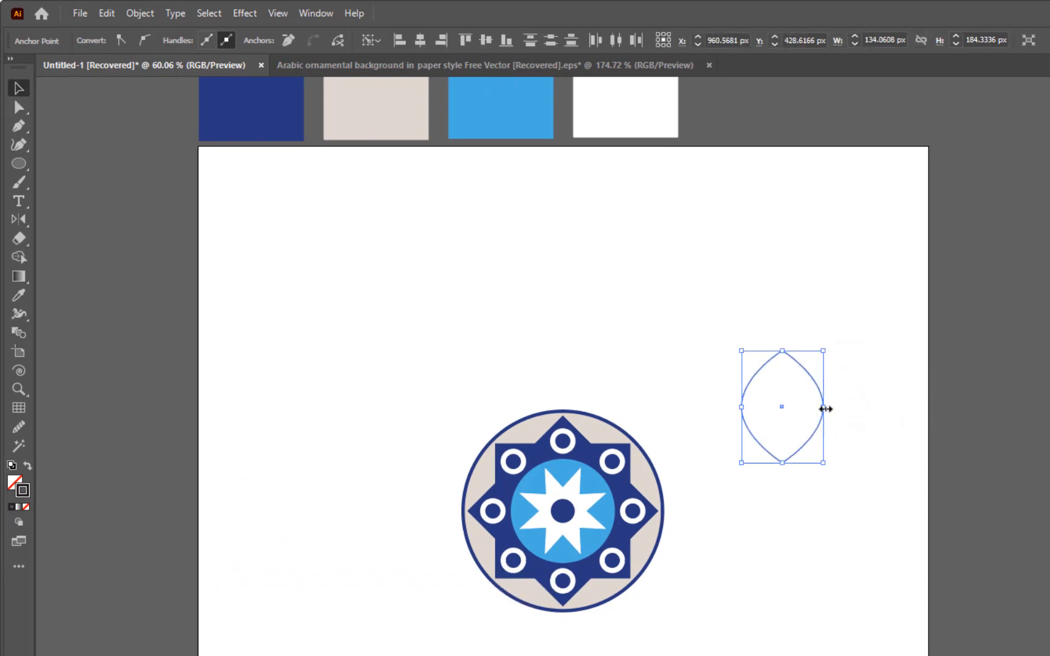
# Create a radial repeat of the pointed petal shape and set its number of instances to 4
pyautogui.click(113, 16)
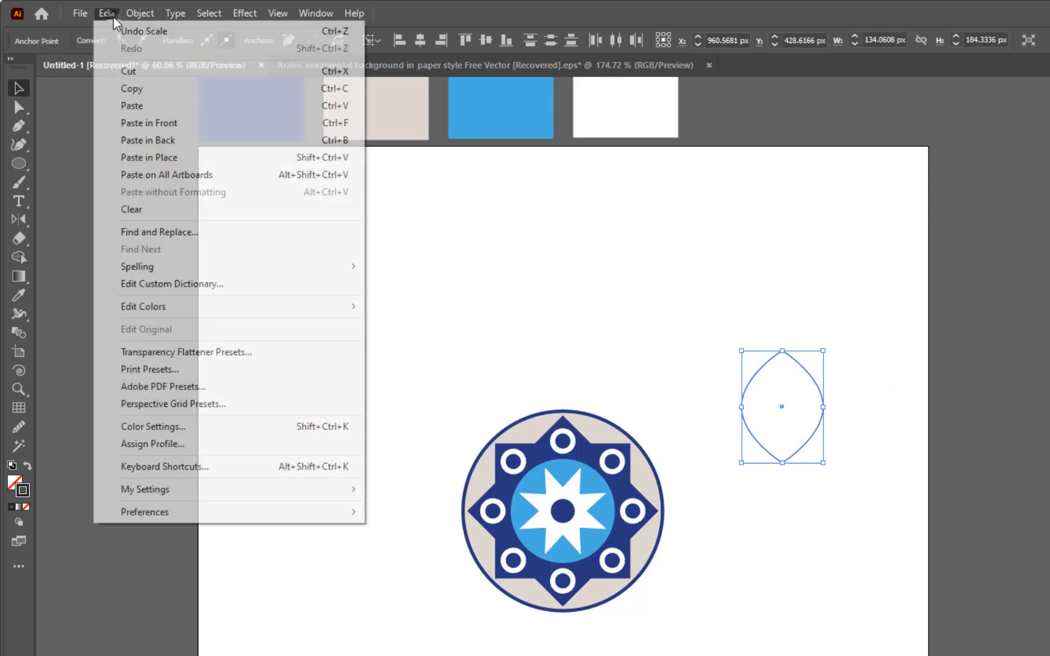
pyautogui.moveTo(137, 13)
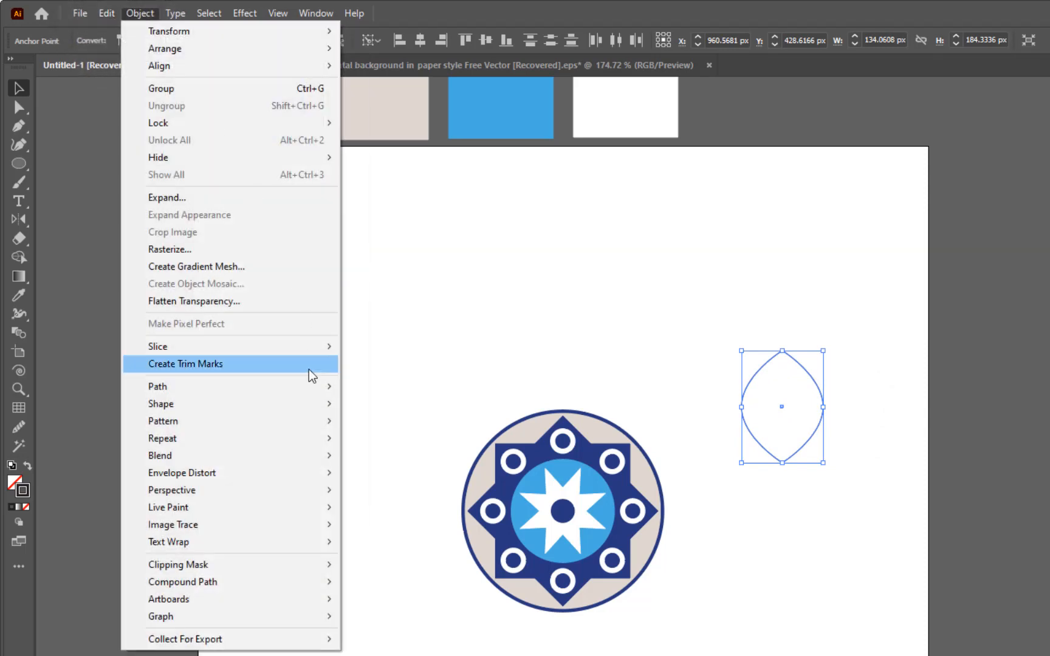
pyautogui.moveTo(258, 438)
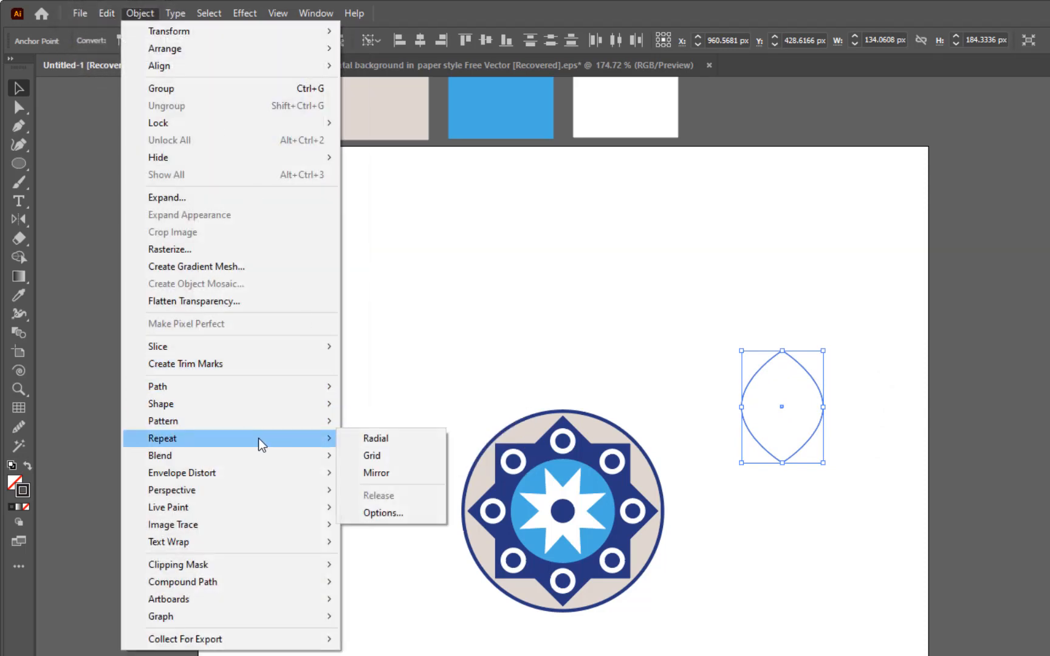
pyautogui.click(392, 442)
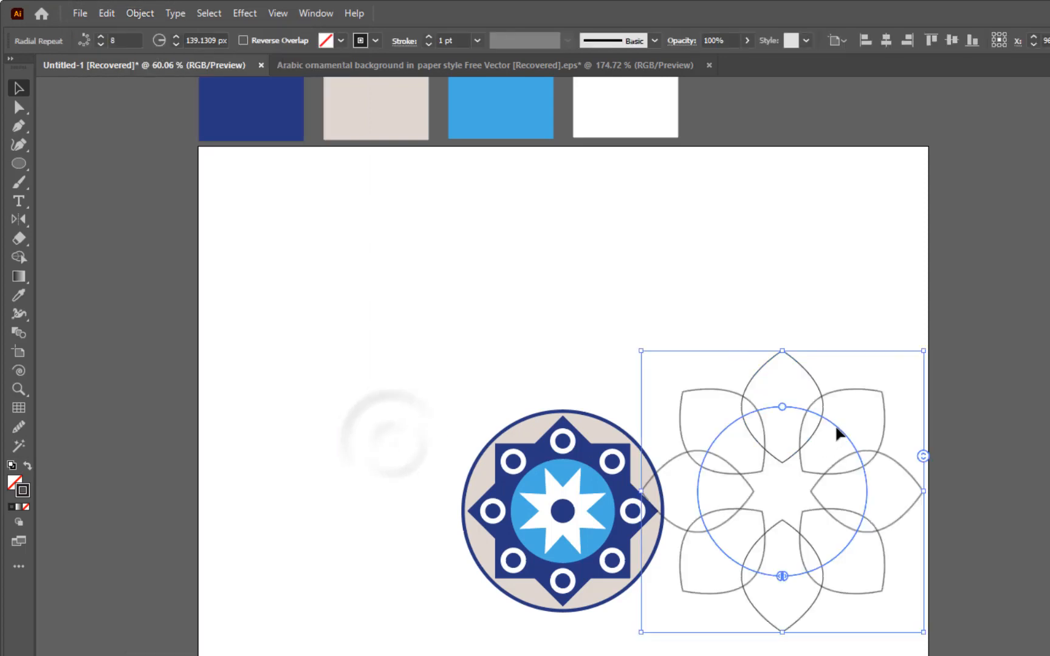
pyautogui.doubleClick(125, 40)
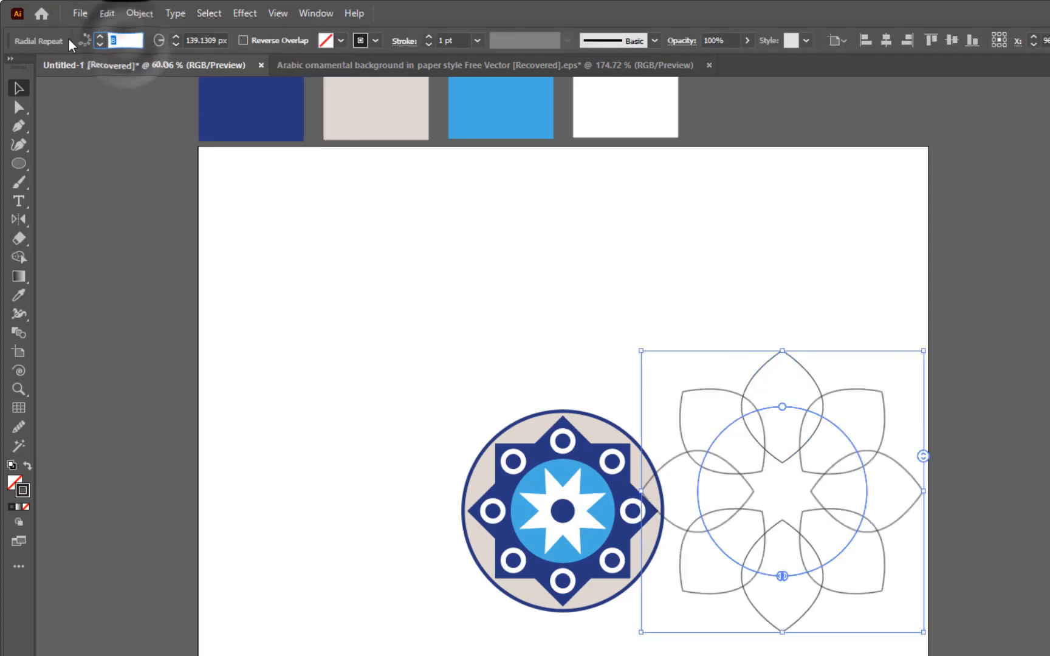
pyautogui.write('4')
pyautogui.press('Return')
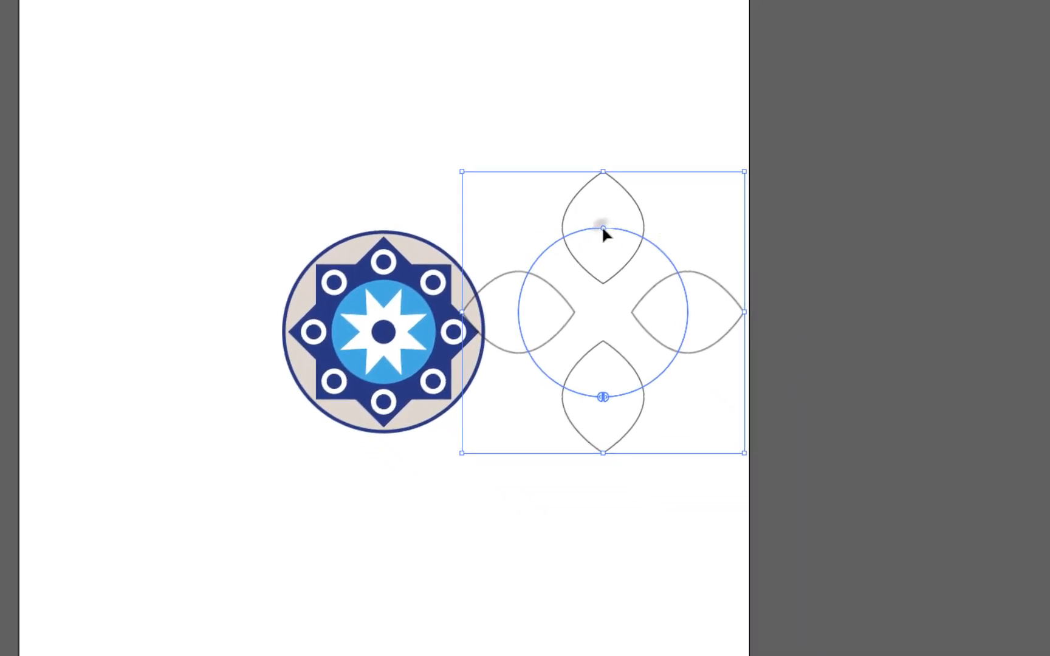
# Reduce the radial repeat's radius to about 98.5 px and expand it with the Object and Fill options
pyautogui.moveTo(602, 232); pyautogui.dragTo(603, 254)
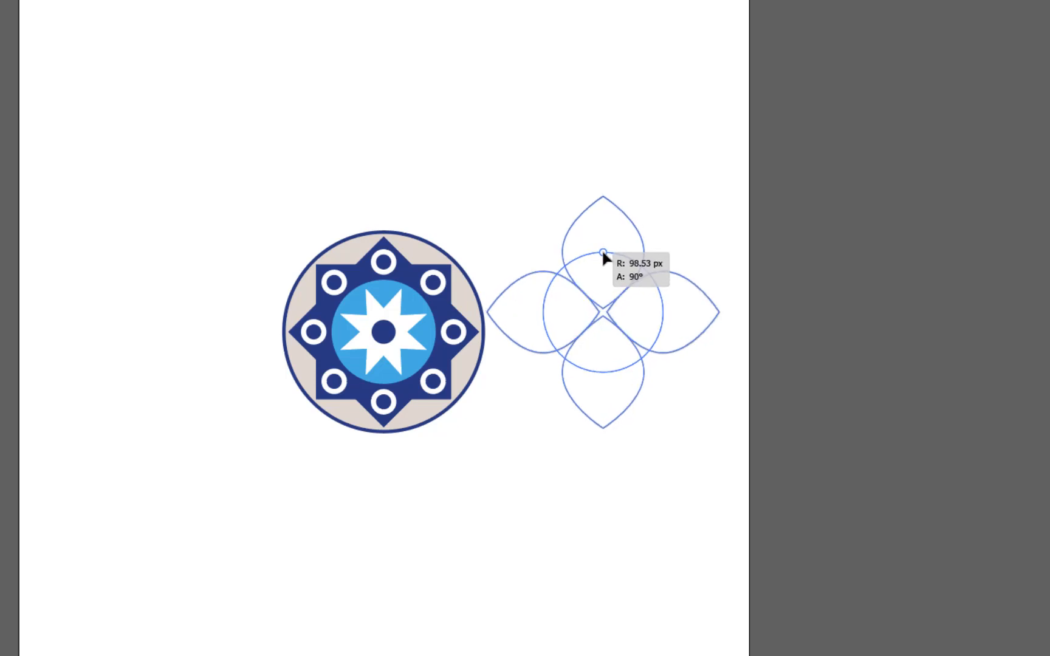
pyautogui.moveTo(604, 254); pyautogui.dragTo(604, 254)
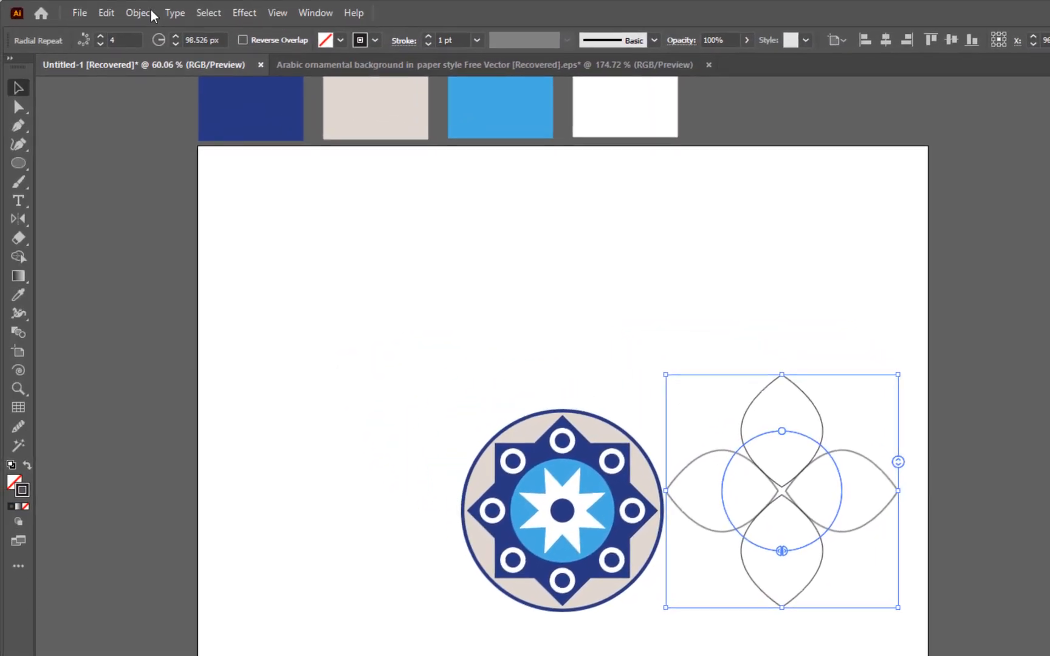
pyautogui.click(140, 13)
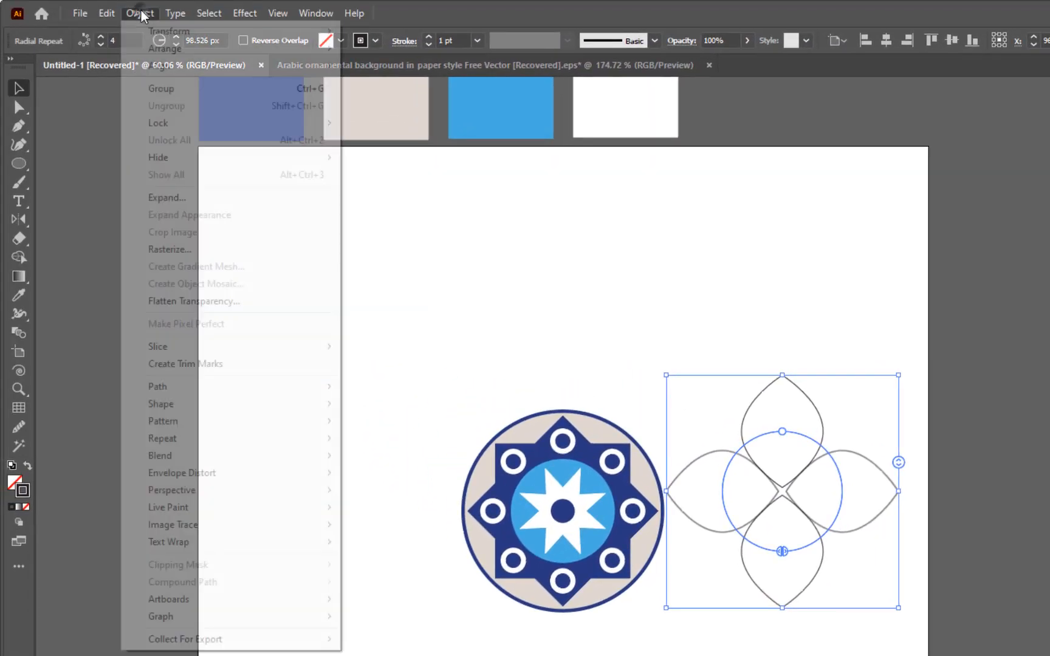
pyautogui.click(212, 194)
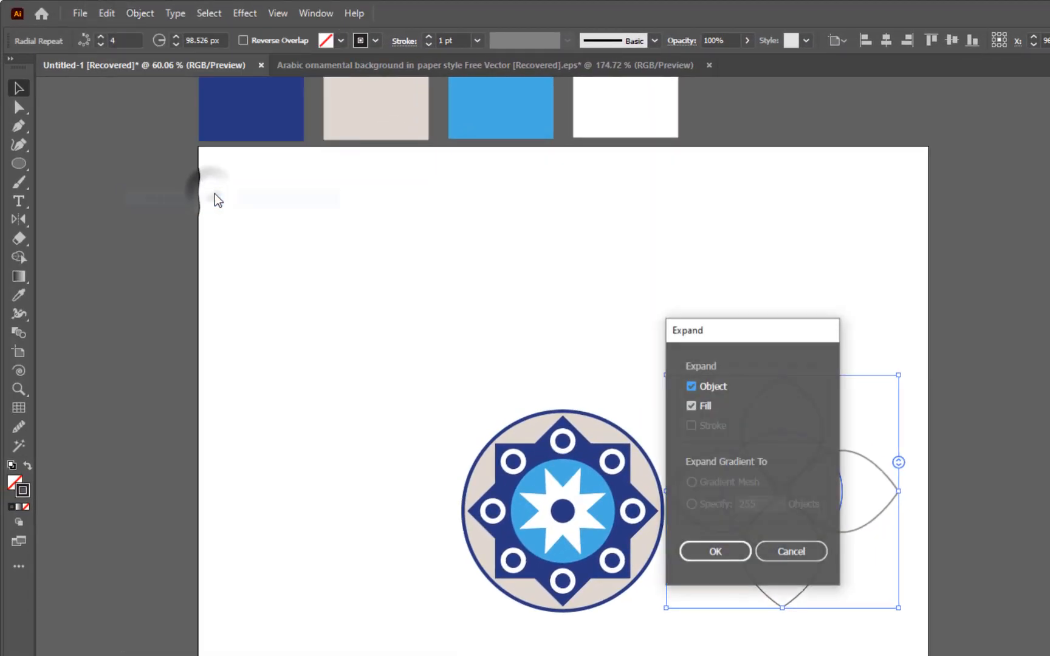
pyautogui.click(698, 550)
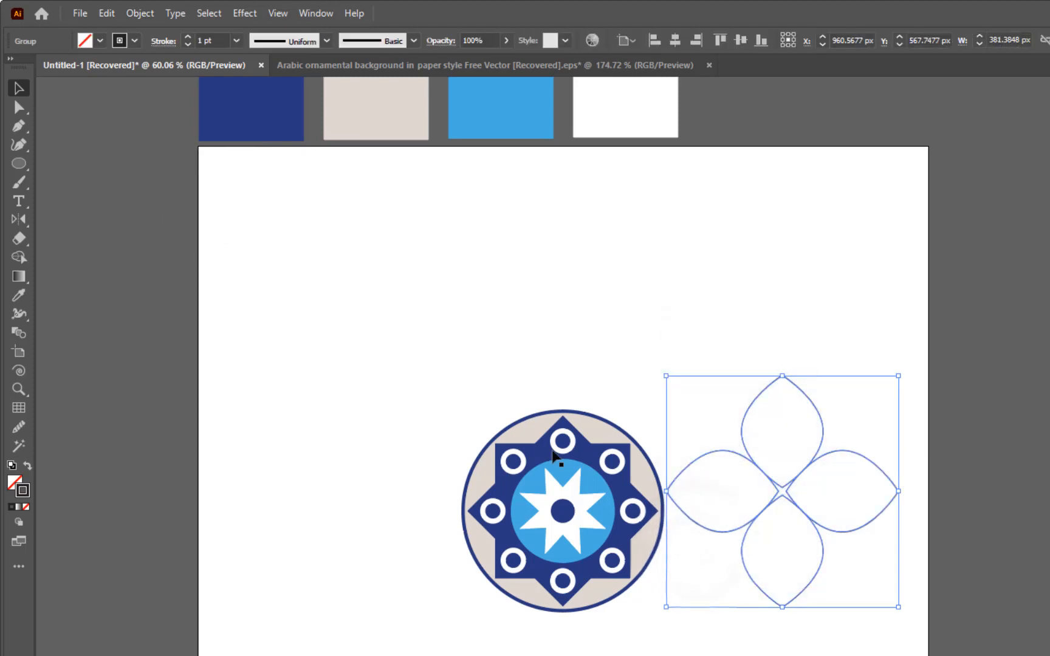
# Merge the four petals through their centre with the Shape Builder and move the flower above and right of the medallion
pyautogui.click(19, 257)
pyautogui.moveTo(764, 486)
pyautogui.mouseDown()
pyautogui.moveTo(773, 451)
pyautogui.moveTo(813, 504)
pyautogui.moveTo(787, 534)
pyautogui.moveTo(774, 466)
pyautogui.moveTo(793, 449)
pyautogui.moveTo(827, 335)
pyautogui.moveTo(818, 357)
pyautogui.mouseUp()
pyautogui.press('v')
pyautogui.scroll(1, 814, 383)
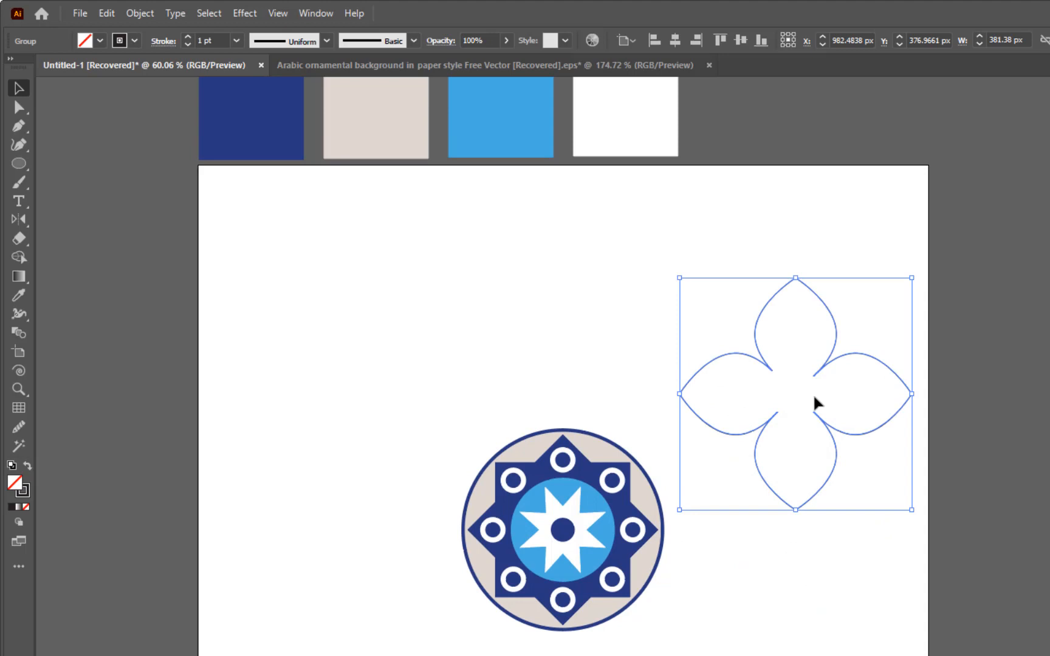
# Fill the four-petal flower with the navy of the colour swatch, without a stroke
pyautogui.press('i')
pyautogui.click(260, 117)
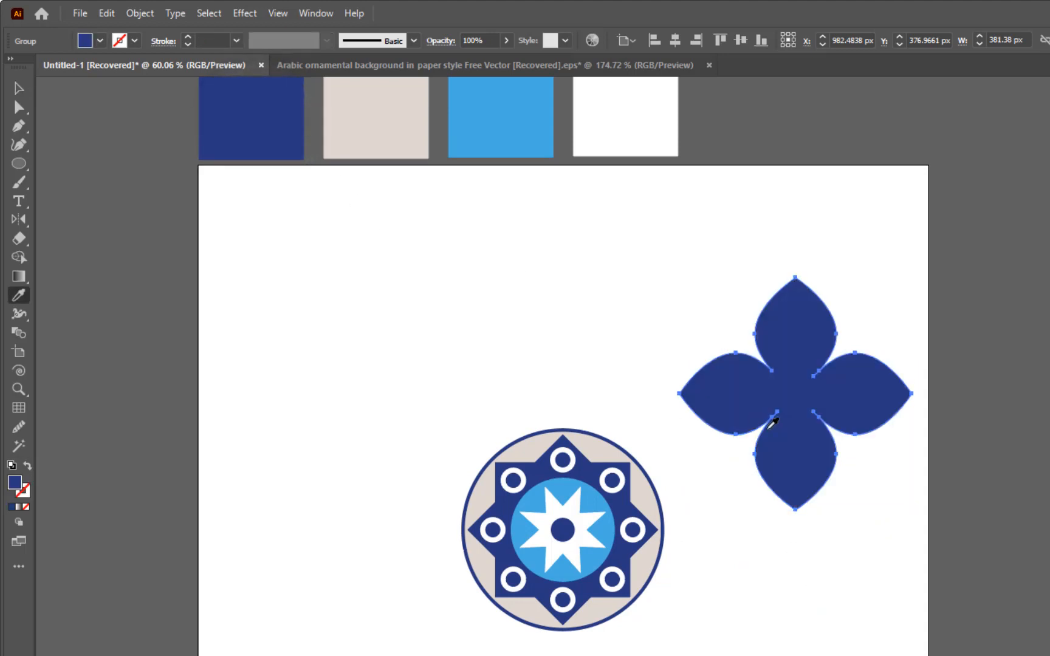
pyautogui.press('v')
pyautogui.click(861, 402)
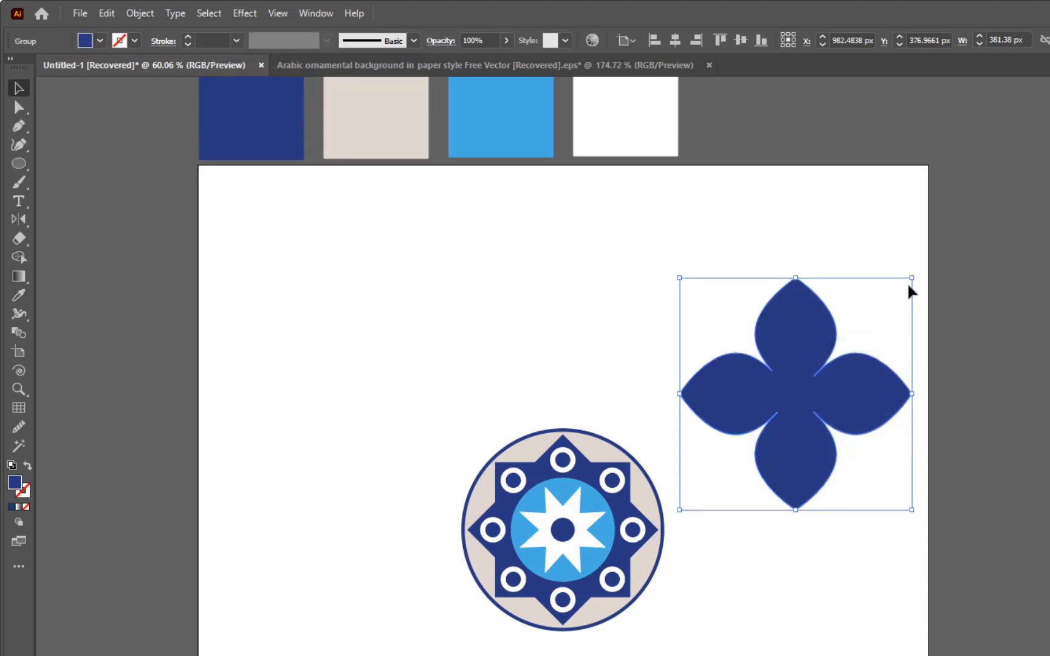
# Place a light blue copy of the flower in front, scaled down about its centre to about 298 px wide
pyautogui.hotkey('ctrl', 'c')
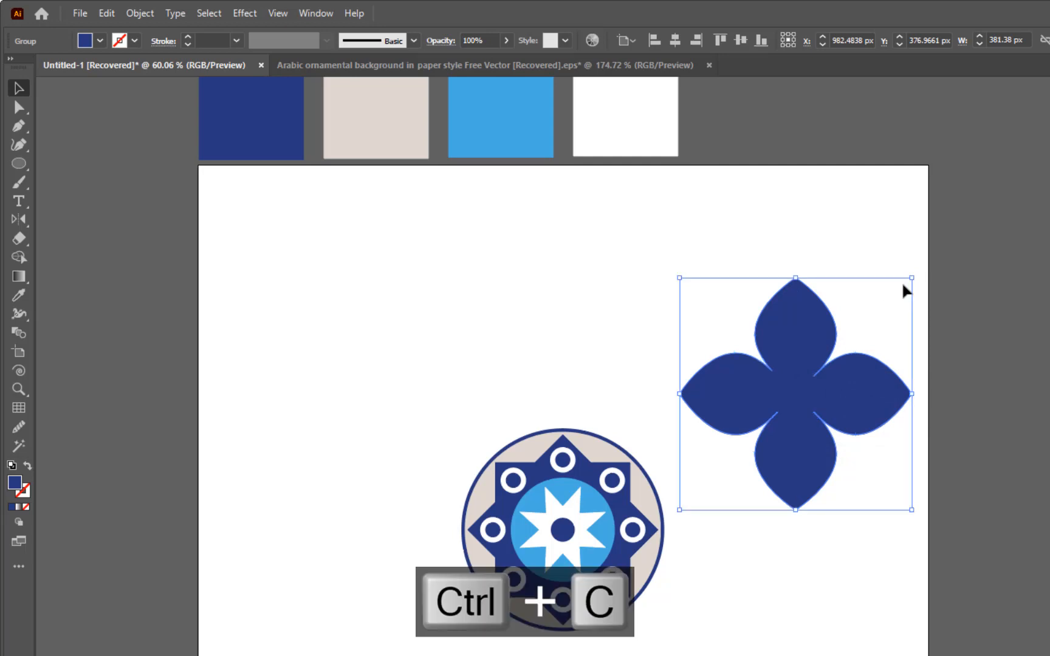
pyautogui.hotkey('ctrl', 'f')
pyautogui.moveTo(906, 285); pyautogui.dragTo(893, 306)
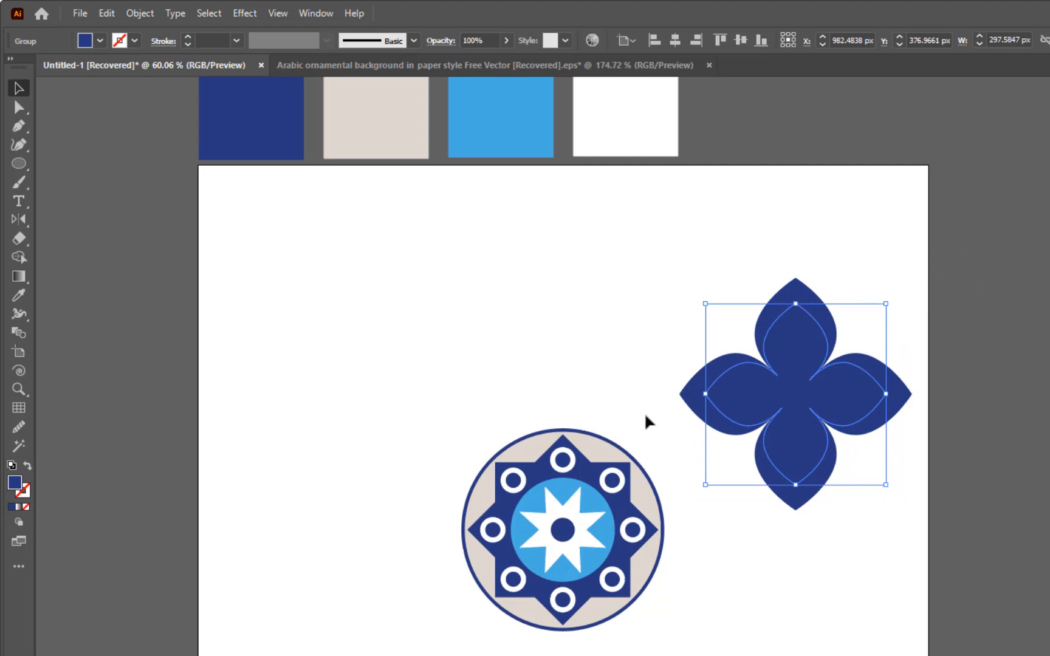
pyautogui.press('i')
pyautogui.click(480, 118)
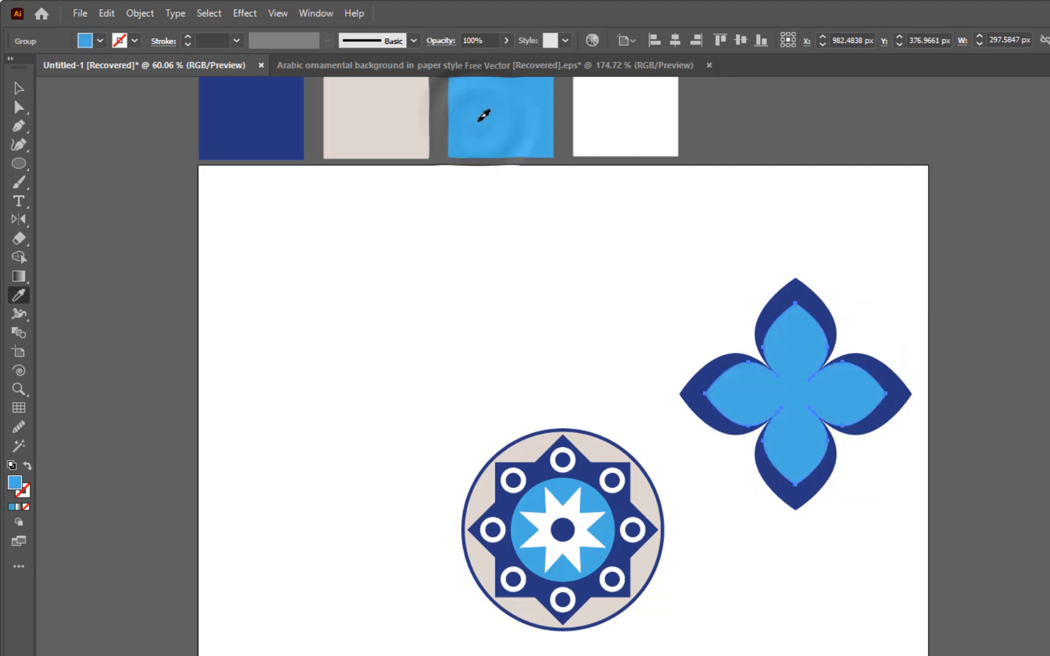
pyautogui.press('v')
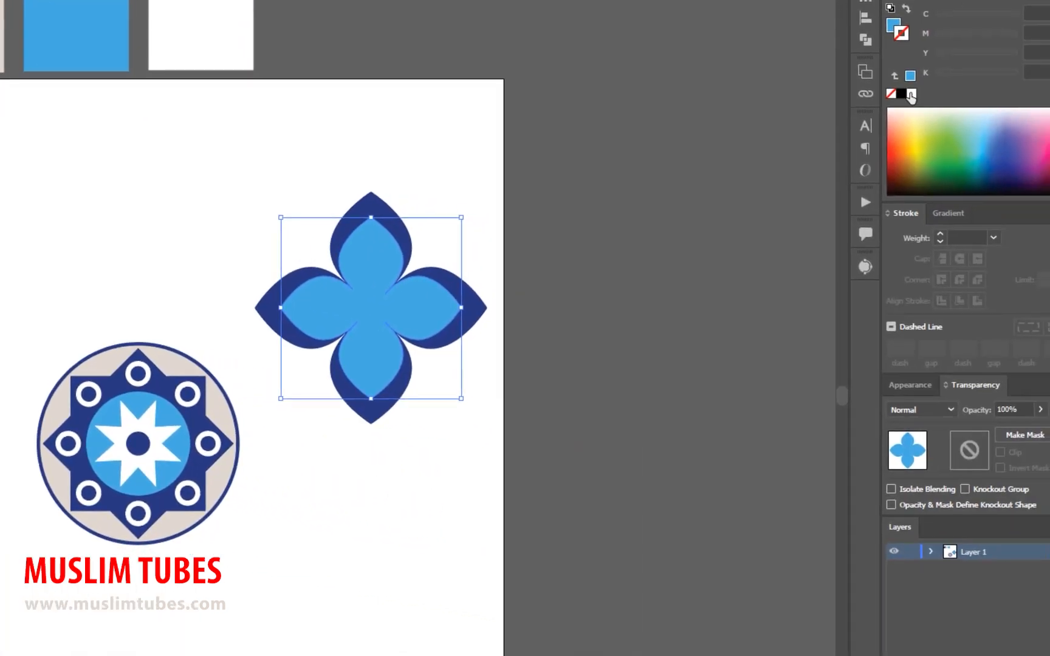
# Give the light blue flower a 4 pt white stroke aligned to the outside
pyautogui.click(910, 94)
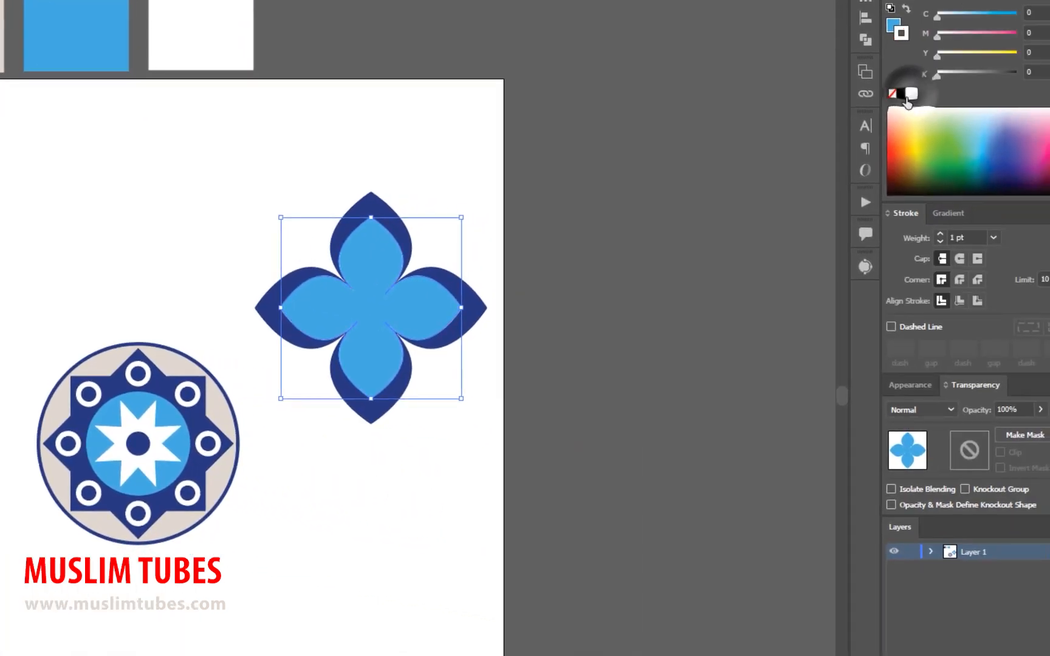
pyautogui.click(977, 301)
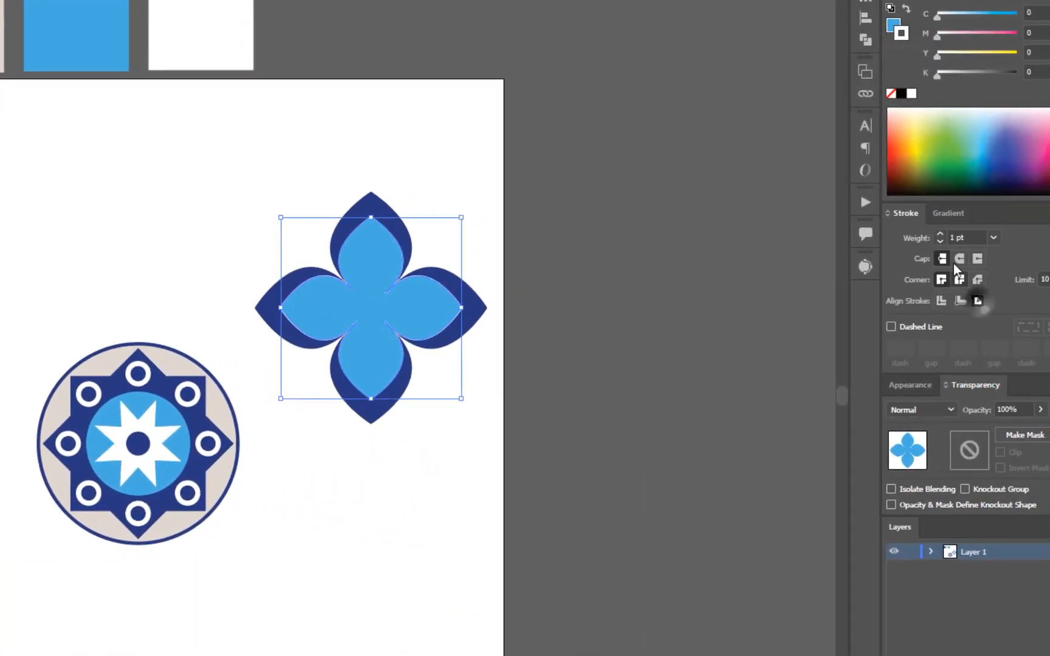
pyautogui.click(939, 233)
pyautogui.click(938, 234)
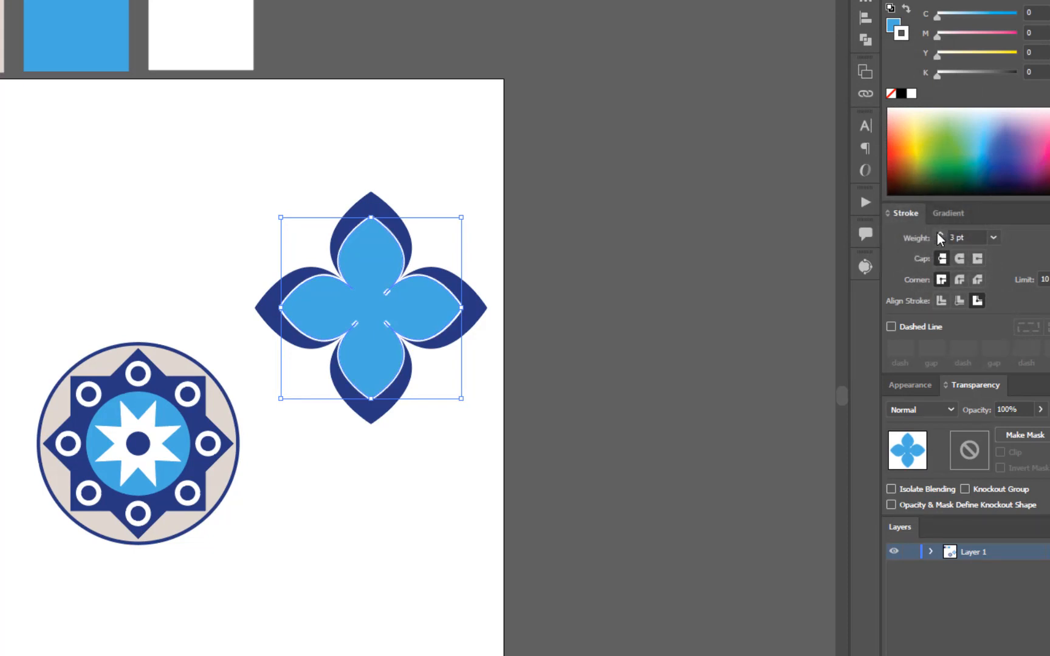
pyautogui.click(938, 234)
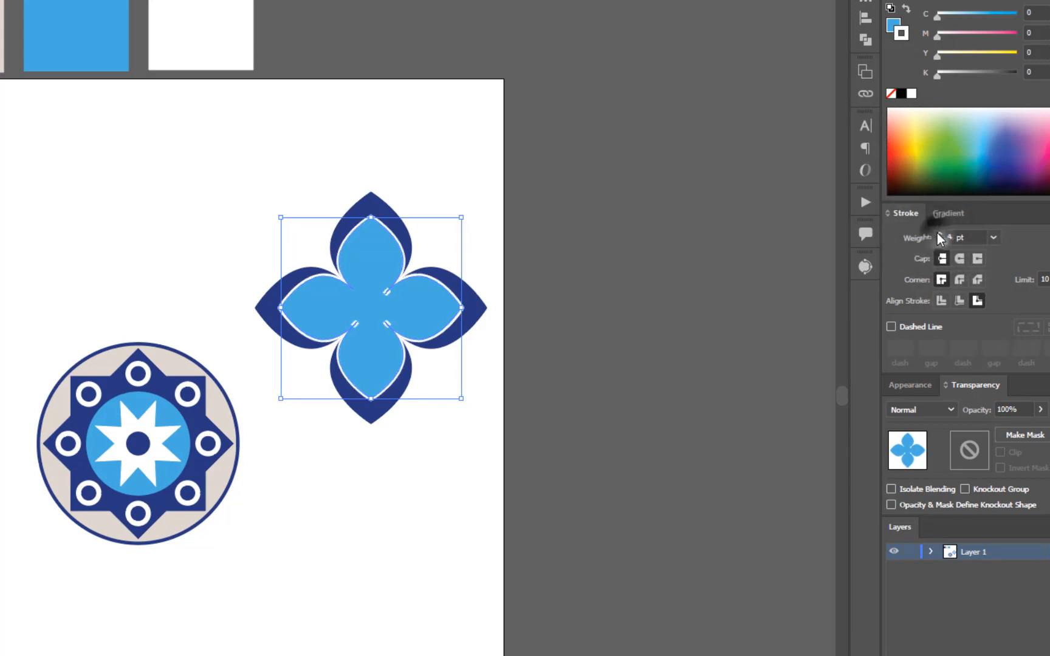
pyautogui.click(418, 181)
pyautogui.click(371, 259)
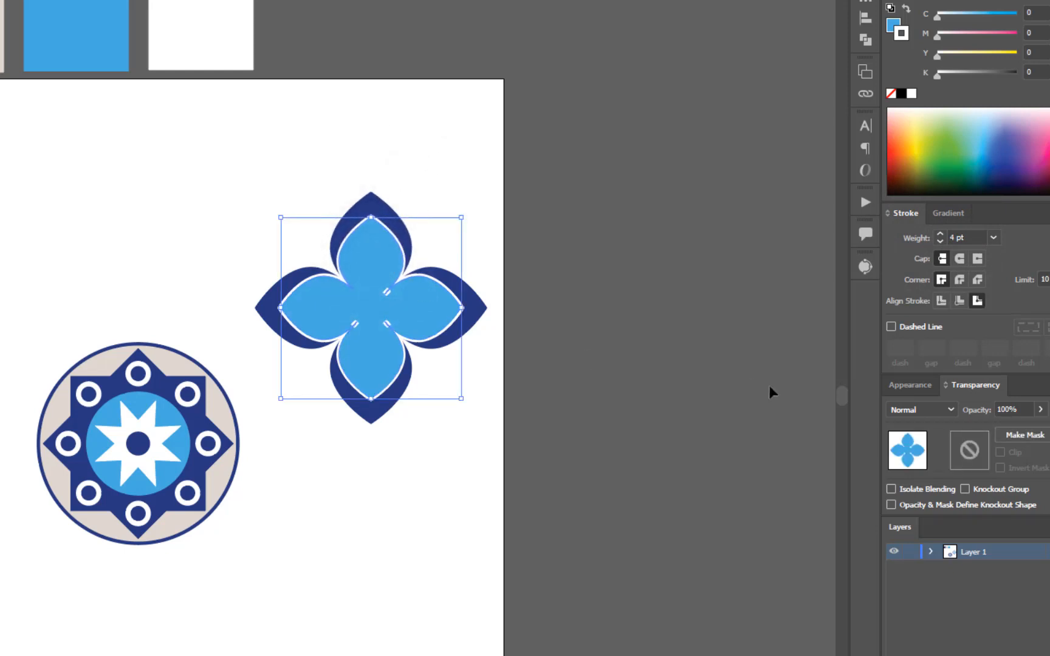
# Try to select one of the stray white fragments near the light blue flower's centre on its own
pyautogui.press('z')
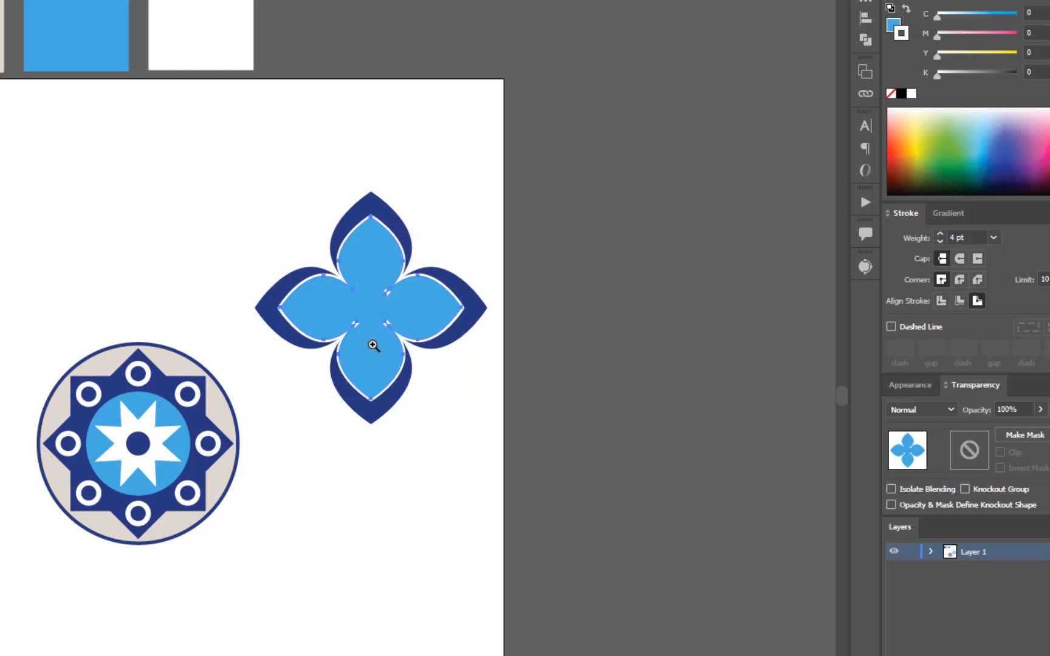
pyautogui.moveTo(375, 299); pyautogui.dragTo(637, 386)
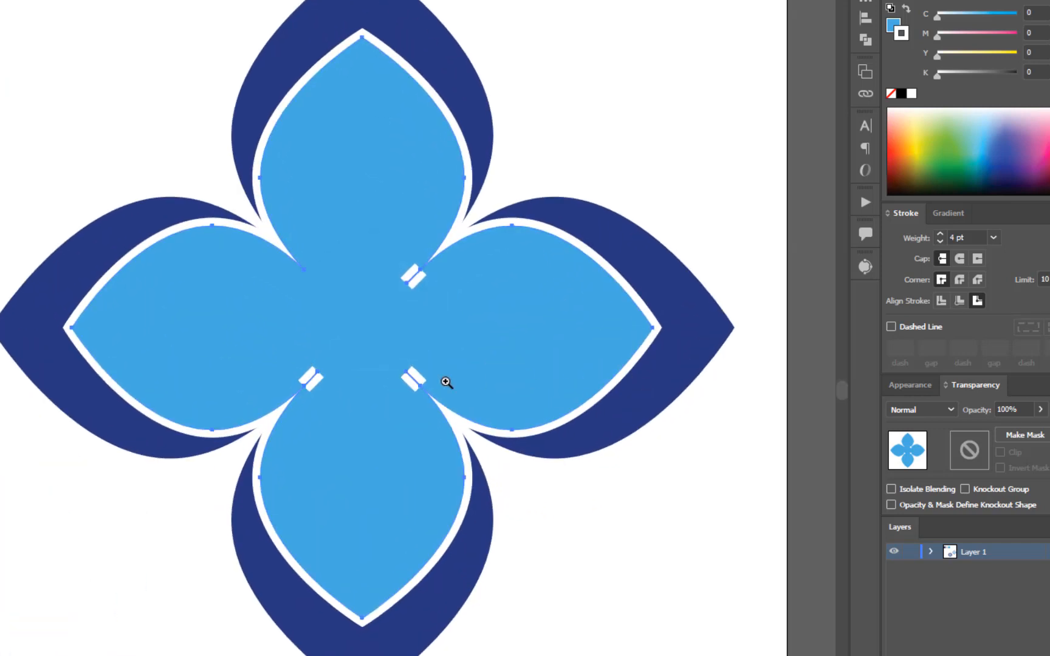
pyautogui.press('v')
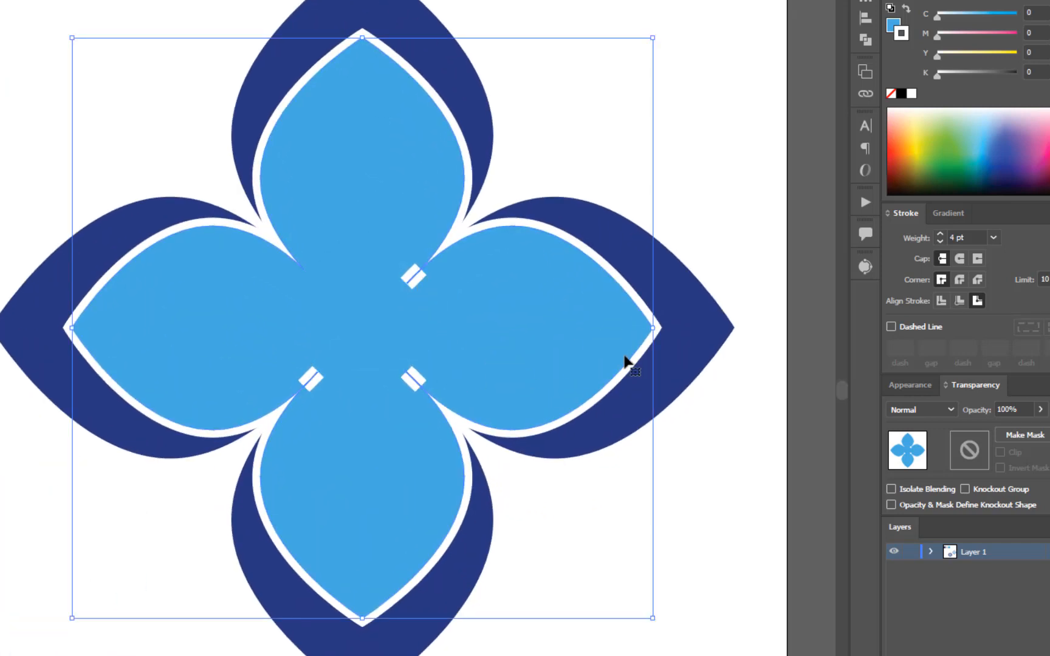
pyautogui.click(48, 143)
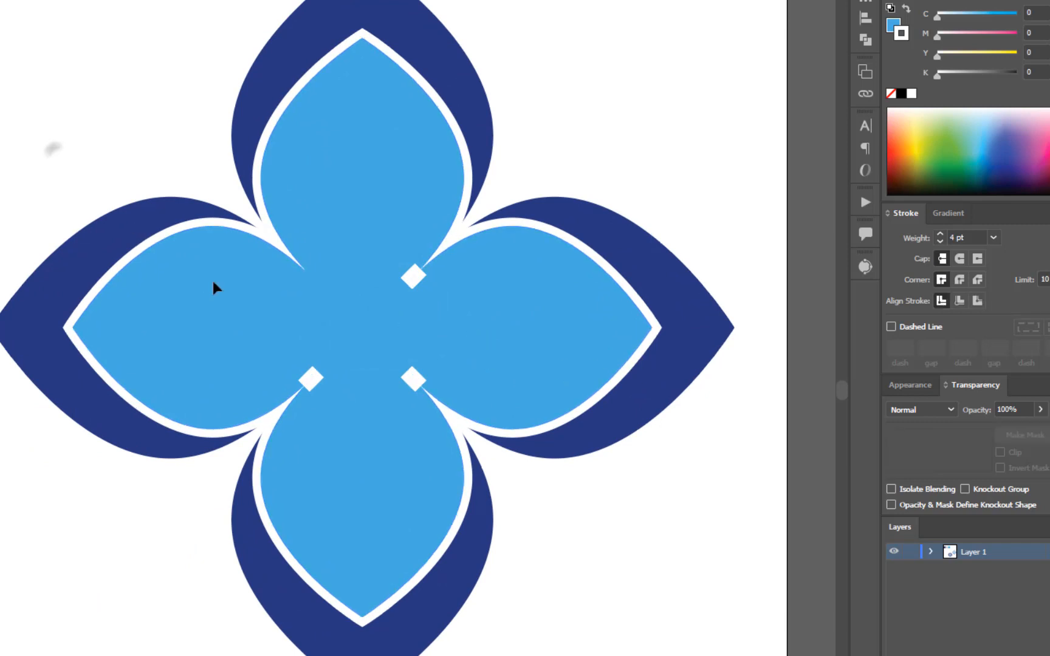
pyautogui.click(314, 372)
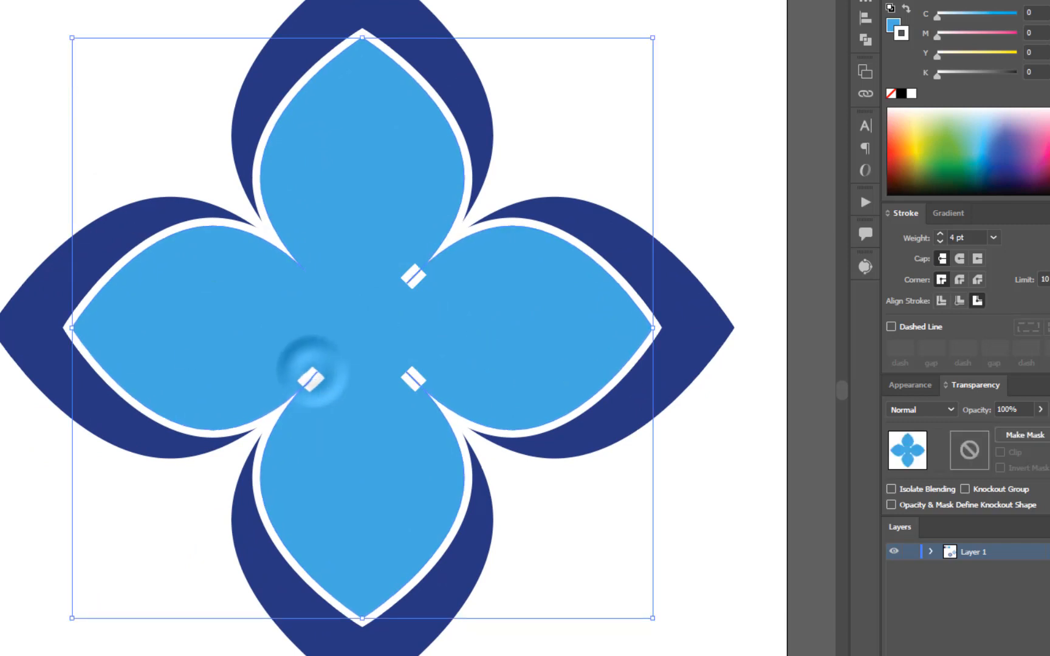
pyautogui.click(312, 376)
pyautogui.click(309, 388)
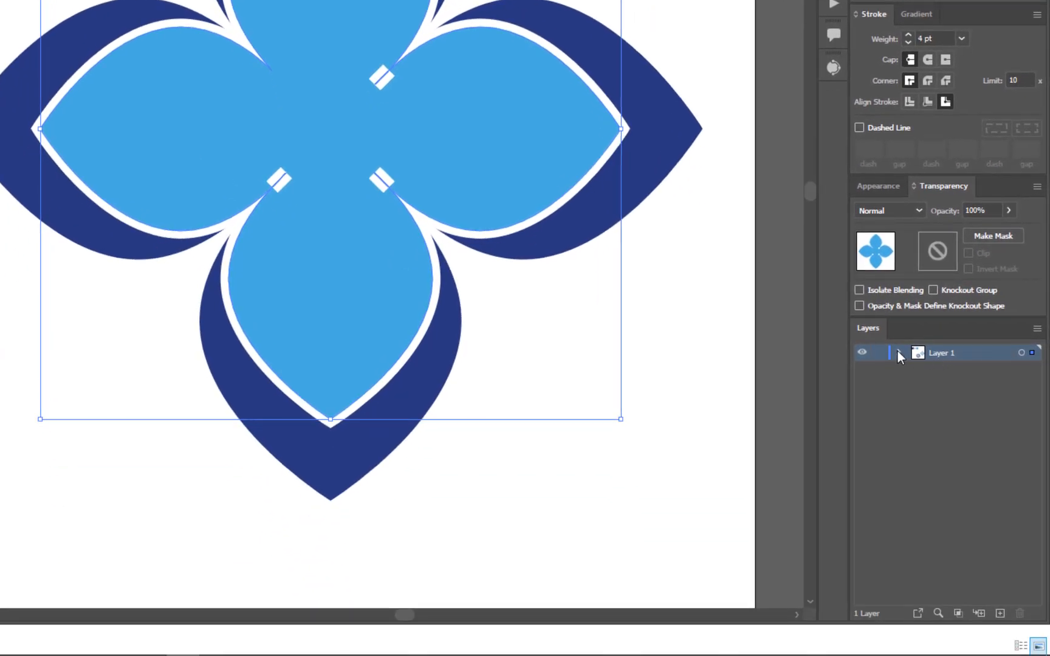
# Locate the stray white fragment below and right of the light blue flower's centre among the flower group's objects and delete it
pyautogui.click(898, 352)
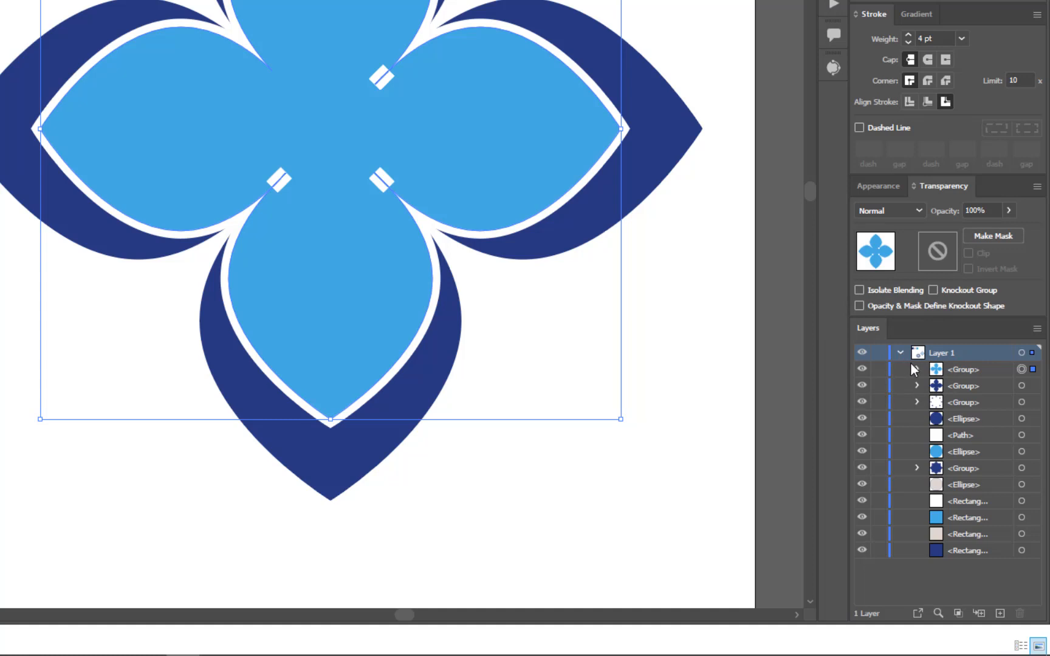
pyautogui.click(913, 368)
pyautogui.click(935, 385)
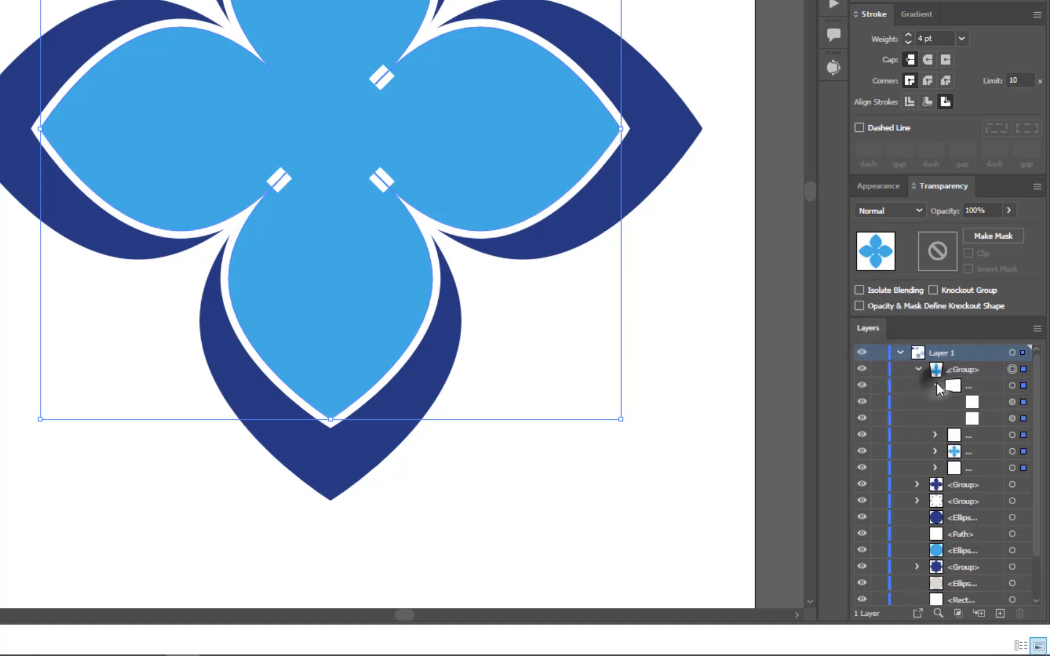
pyautogui.click(935, 386)
pyautogui.click(861, 386)
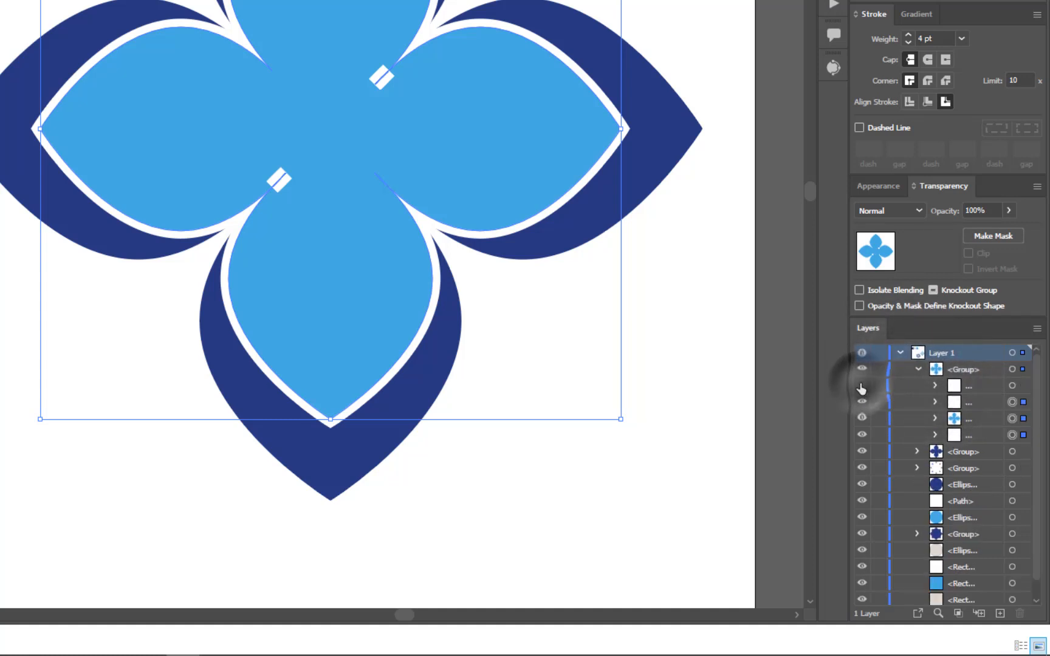
pyautogui.click(862, 386)
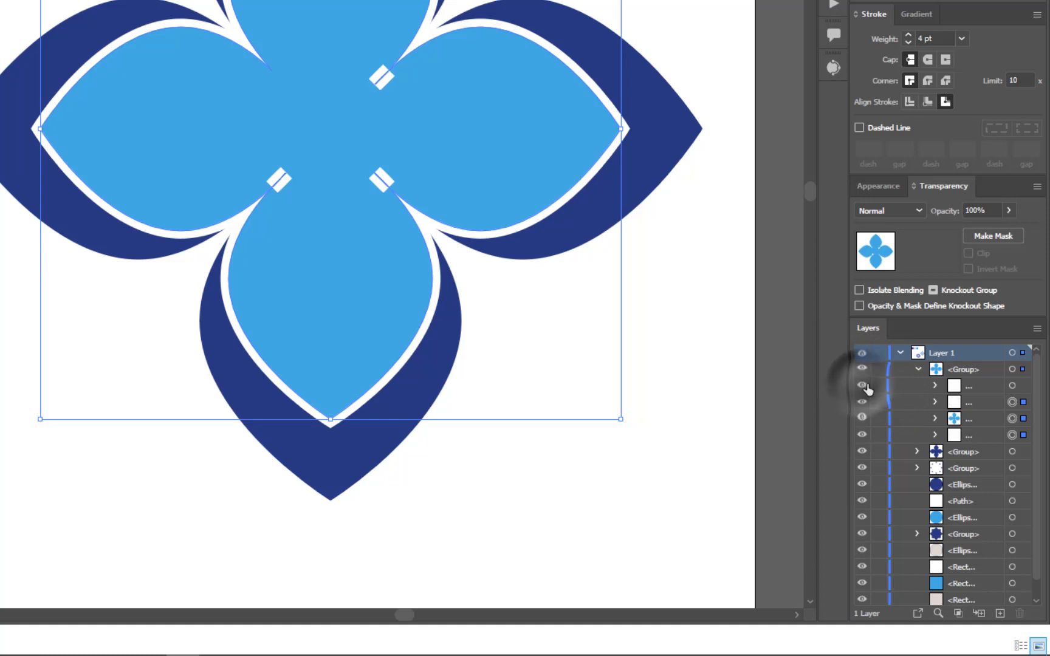
pyautogui.click(1012, 387)
pyautogui.press('Delete')
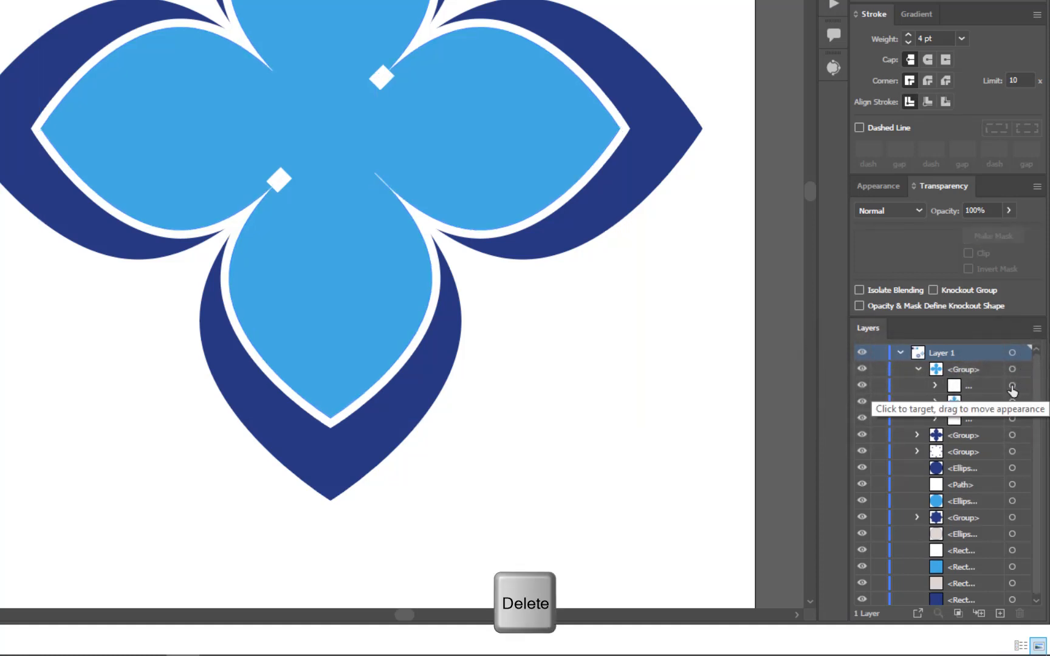
# Delete the next two stray stroke groups from the light blue flower group
pyautogui.click(1012, 387)
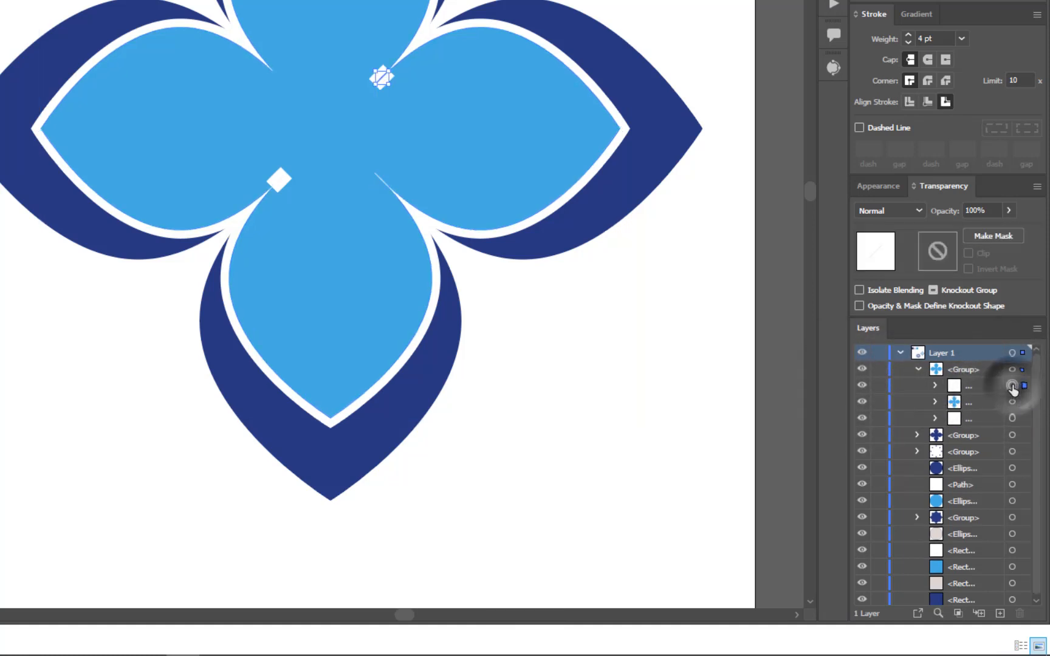
pyautogui.press('Delete')
pyautogui.click(1021, 402)
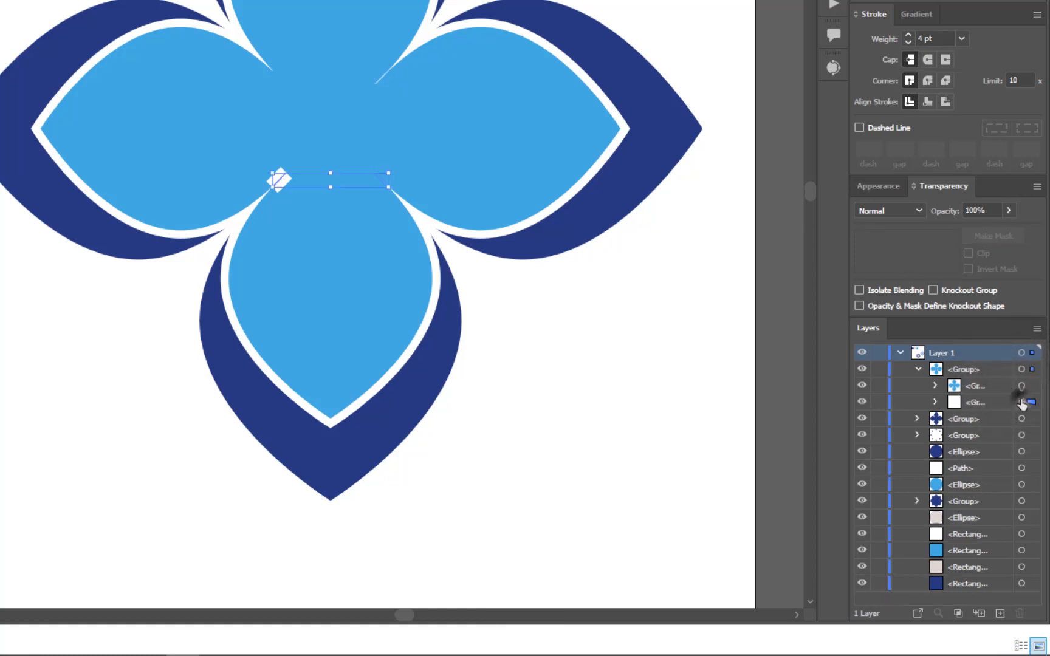
pyautogui.press('Delete')
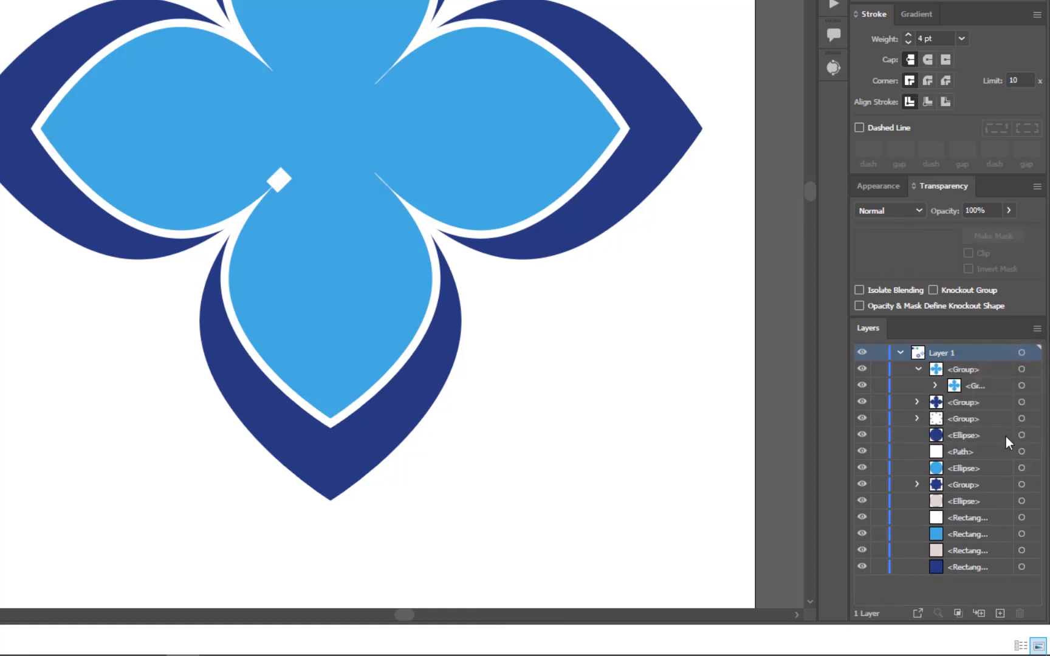
# Delete the remaining stray white fragment nested with the light blue flower shape in its inner group
pyautogui.click(935, 387)
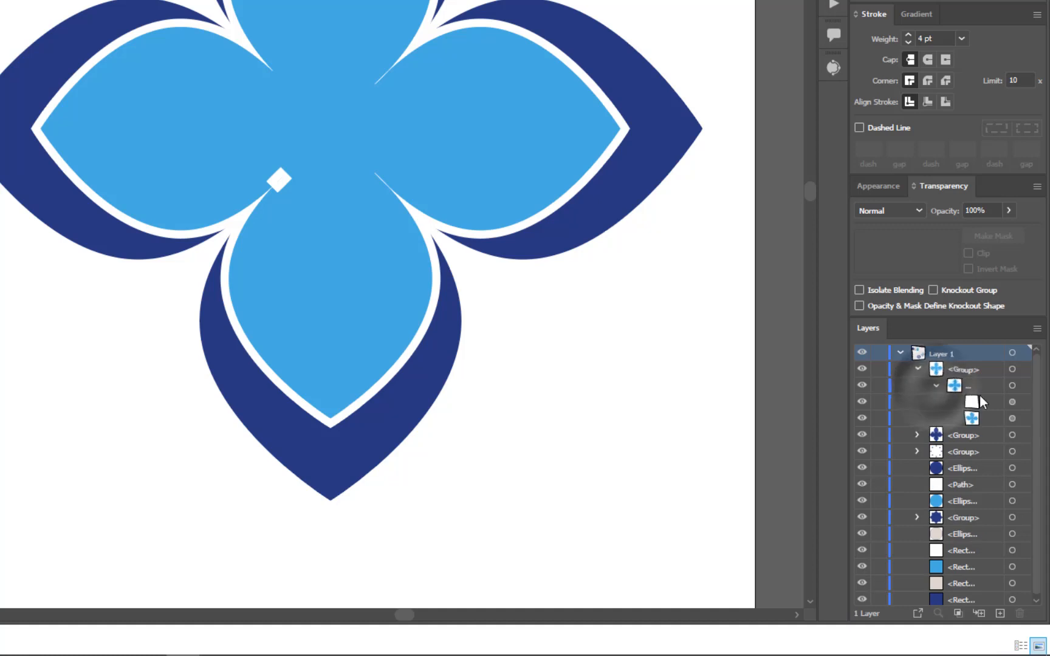
pyautogui.click(1011, 402)
pyautogui.press('Delete')
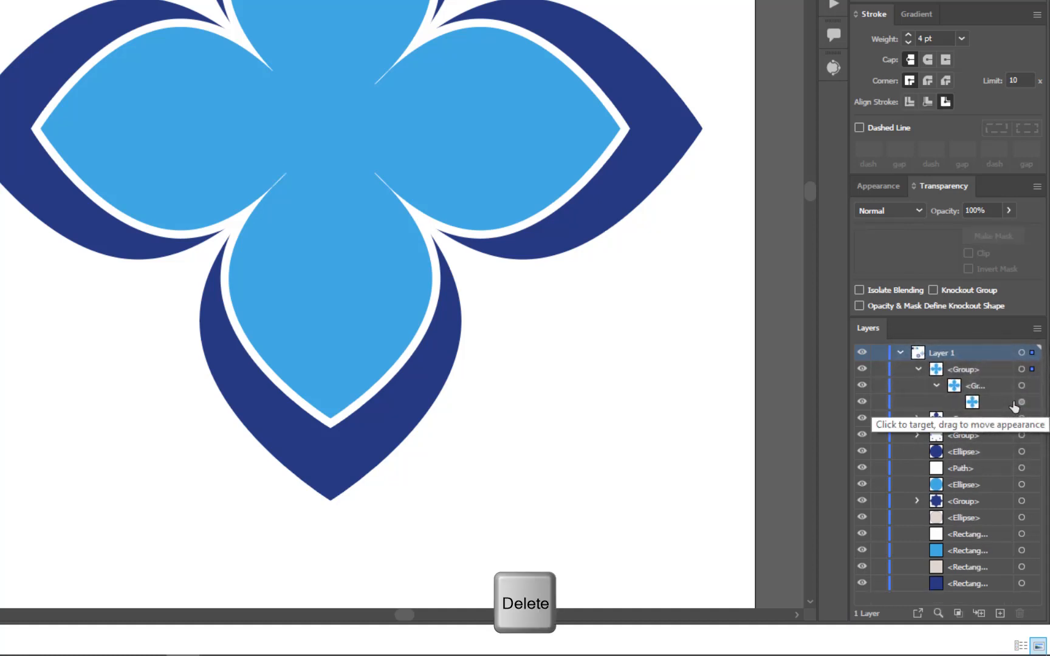
pyautogui.click(936, 386)
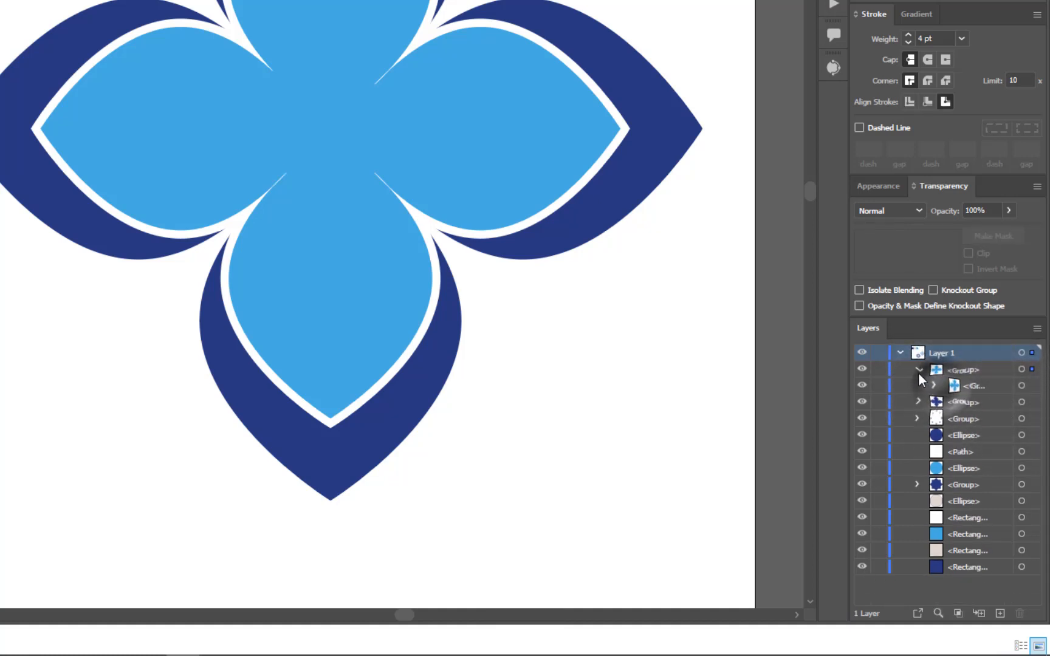
pyautogui.click(918, 370)
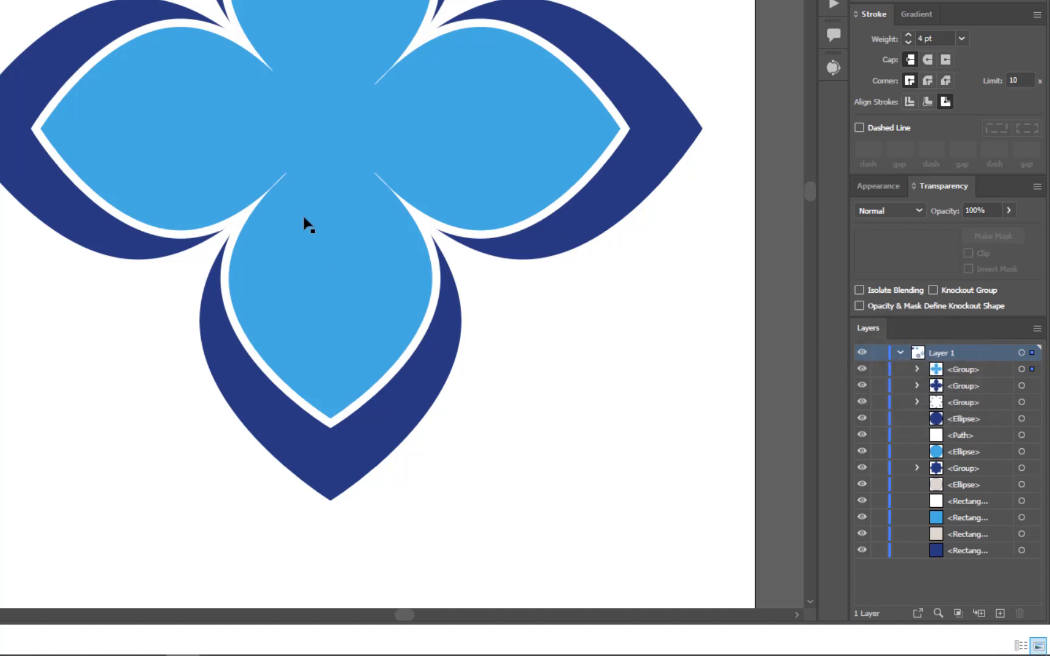
# Group the navy and light blue flower layers and scale the group down to about half the medallion's diameter
pyautogui.moveTo(465, 220); pyautogui.dragTo(219, 63)
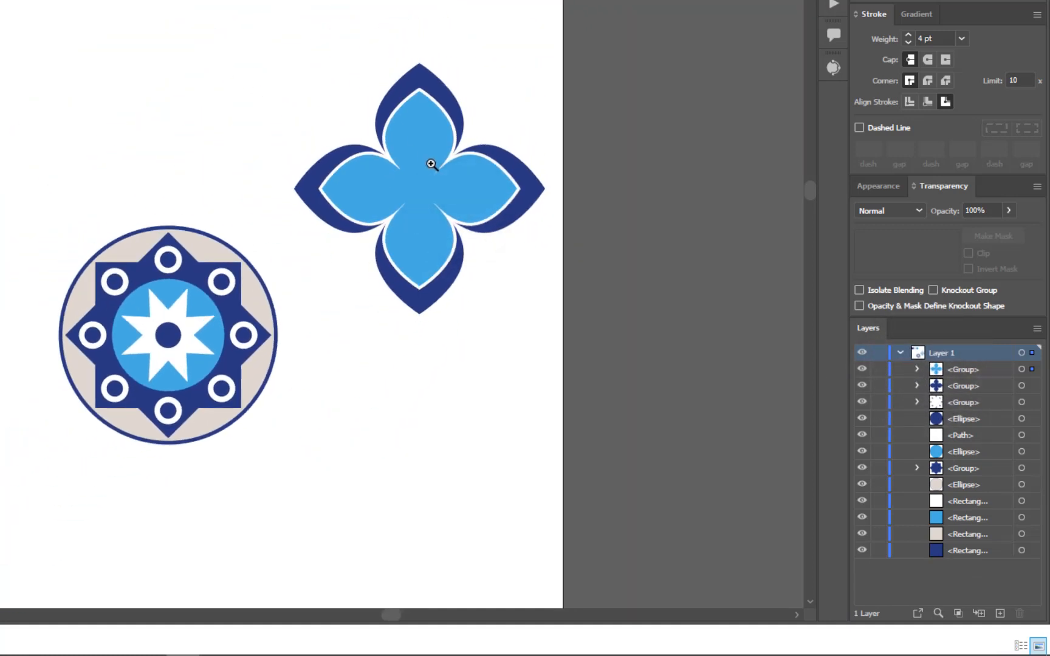
pyautogui.moveTo(432, 184); pyautogui.dragTo(372, 112)
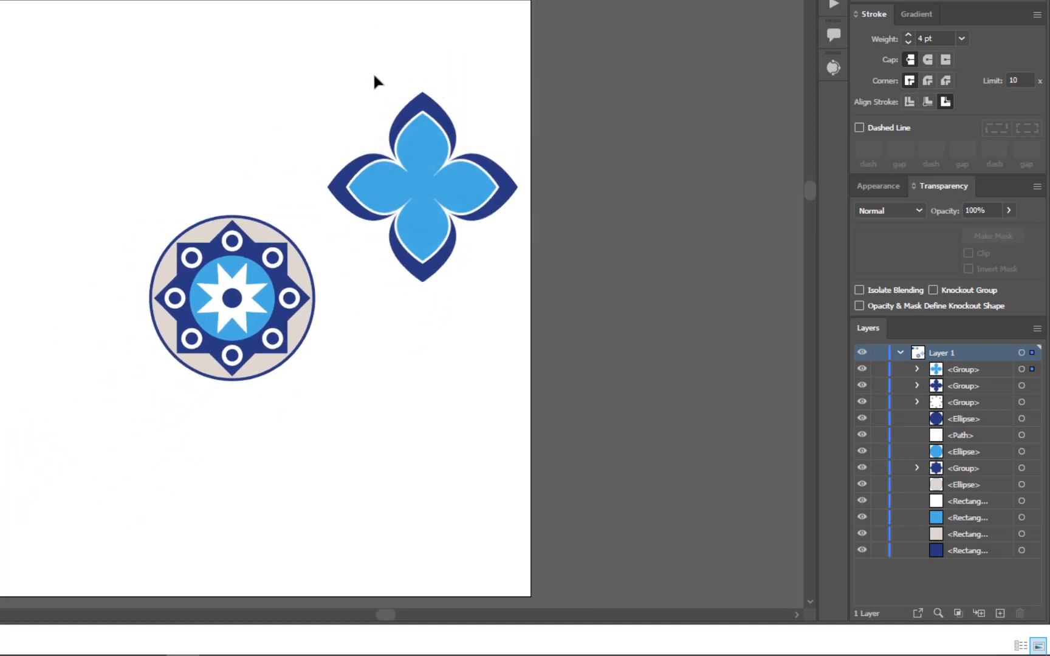
pyautogui.moveTo(473, 216); pyautogui.dragTo(473, 197)
pyautogui.hotkey('ctrl', 'g')
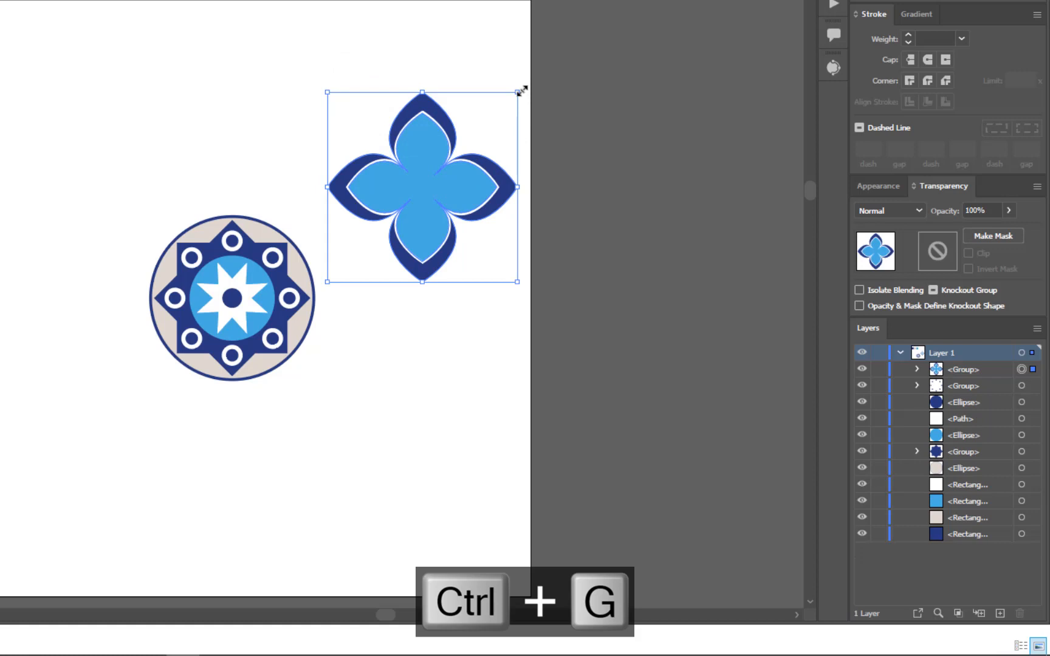
pyautogui.moveTo(520, 91); pyautogui.dragTo(429, 205)
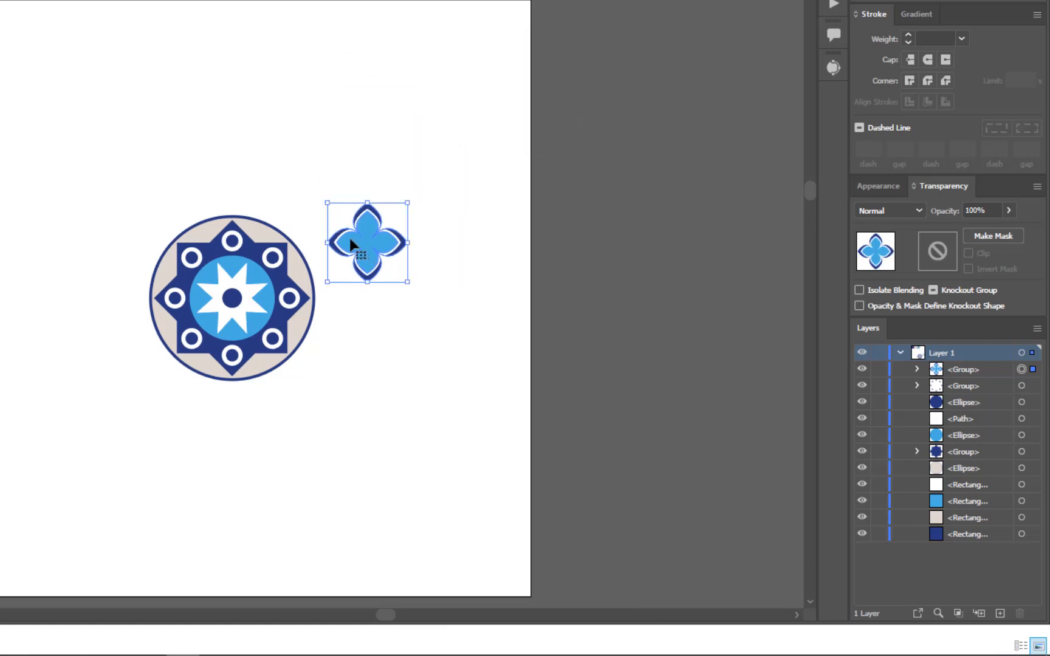
pyautogui.moveTo(349, 238); pyautogui.dragTo(295, 252)
pyautogui.click(302, 287)
# Group all parts of the circular medallion and scale it down proportionally until it is slightly smaller than the flower
pyautogui.click(72, 200)
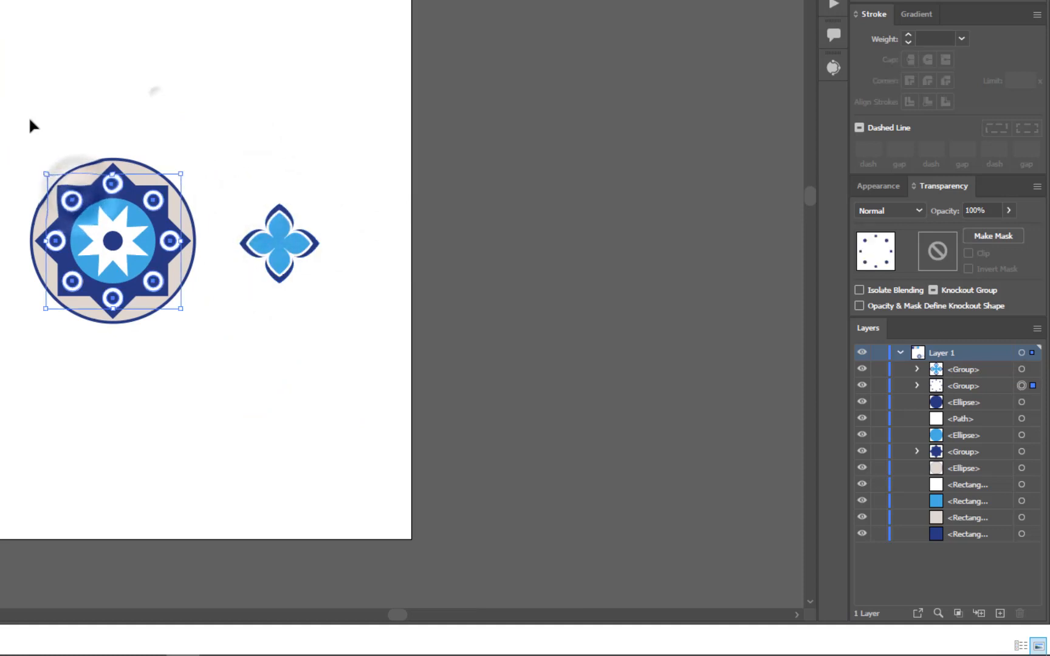
pyautogui.moveTo(34, 126); pyautogui.dragTo(206, 367)
pyautogui.hotkey('ctrl', 'g')
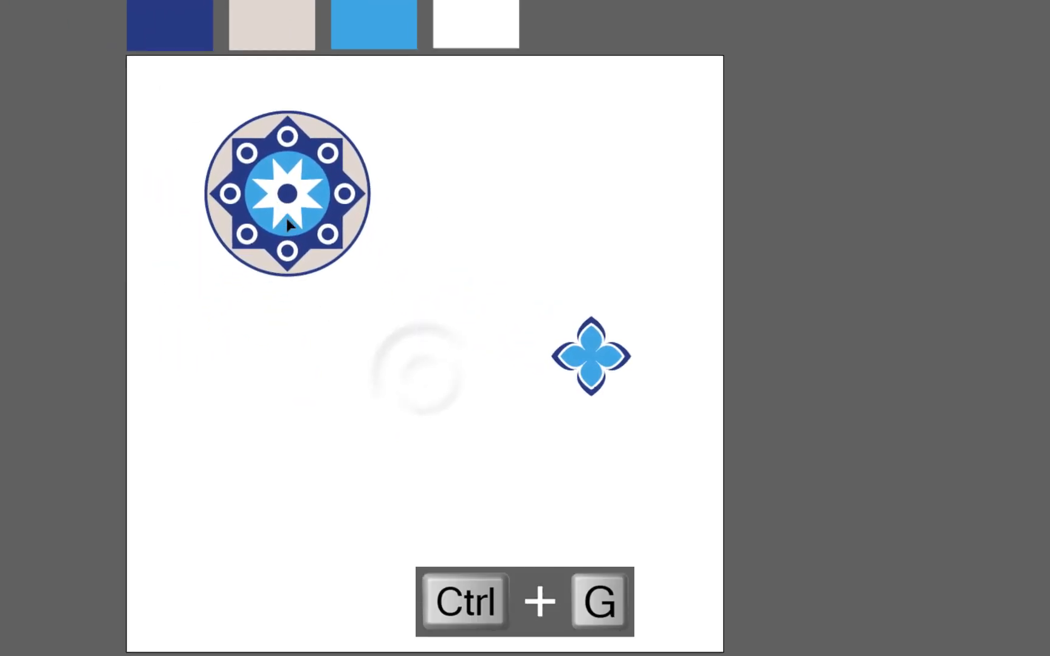
pyautogui.click(287, 218)
pyautogui.moveTo(370, 274); pyautogui.dragTo(301, 187)
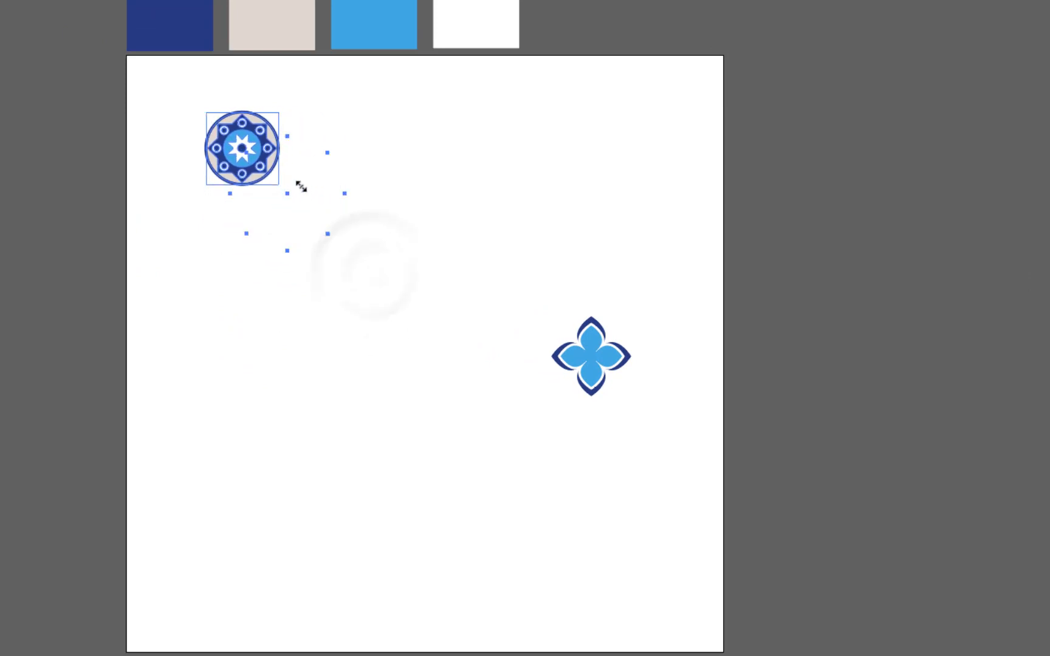
pyautogui.click(399, 255)
# Move the flower diagonally below the medallion and place a copy of the medallion level with the original, leaving a gap
pyautogui.moveTo(579, 347); pyautogui.dragTo(306, 211)
pyautogui.moveTo(248, 195); pyautogui.dragTo(396, 188)
pyautogui.click(286, 163)
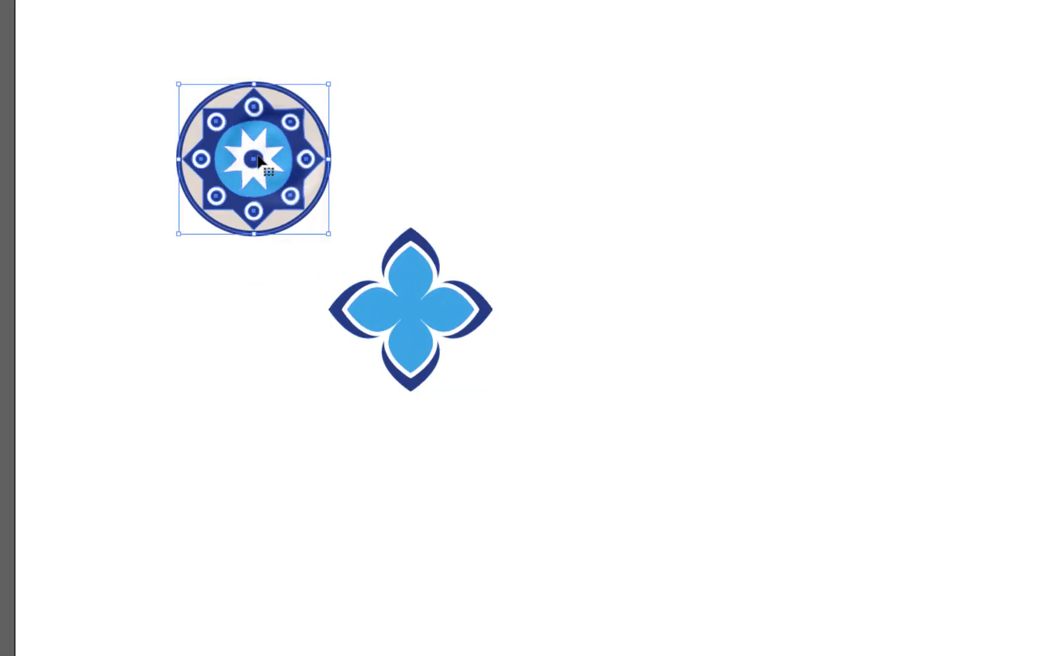
pyautogui.moveTo(263, 158); pyautogui.dragTo(480, 142)
pyautogui.click(566, 359)
# Scale the flower down to about 89 px wide and centre it below the gap between the two medallions
pyautogui.click(392, 313)
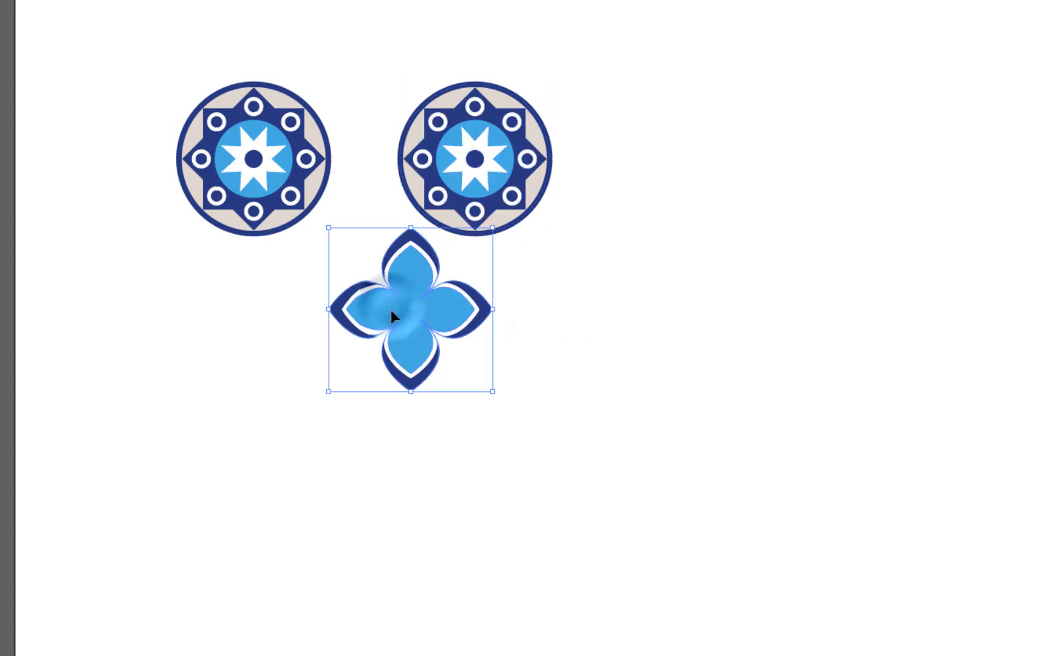
pyautogui.moveTo(391, 315); pyautogui.dragTo(363, 298)
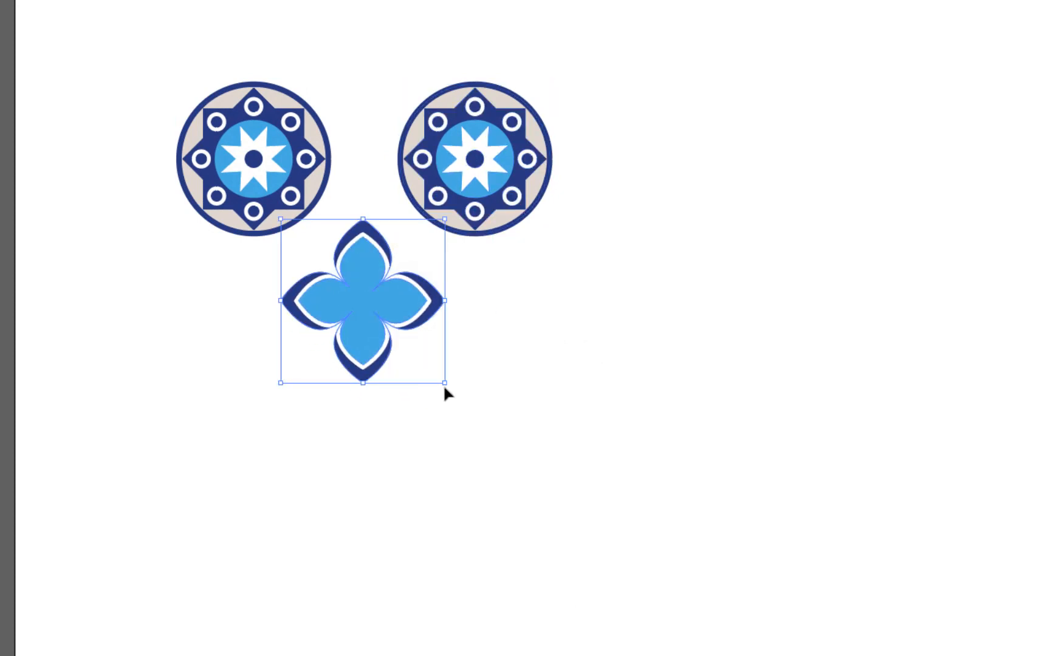
pyautogui.moveTo(444, 384); pyautogui.dragTo(381, 312)
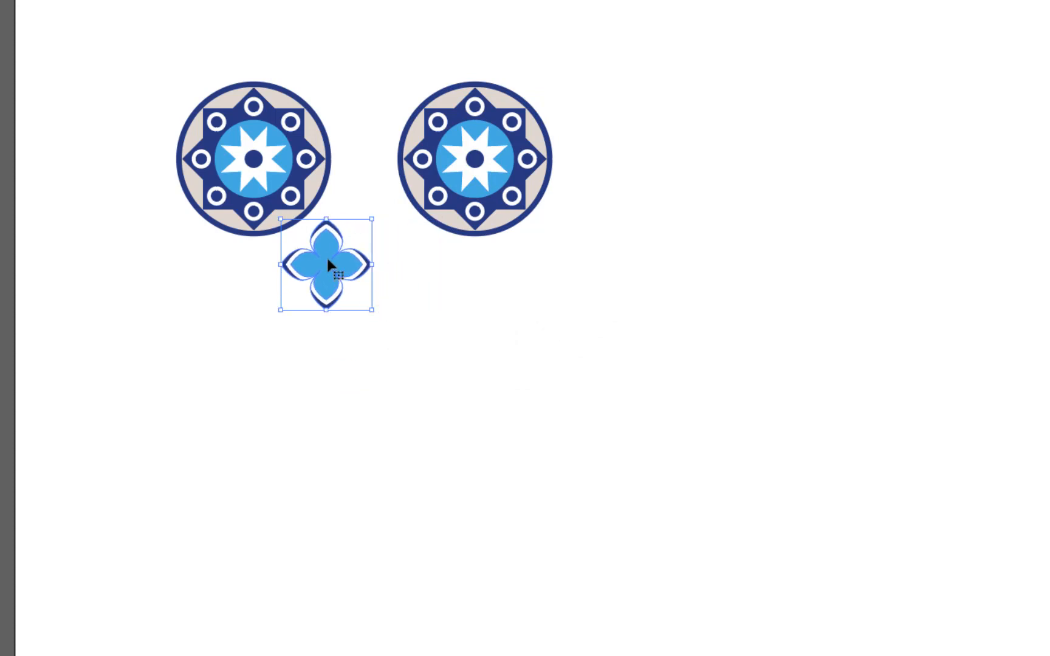
pyautogui.moveTo(328, 260); pyautogui.dragTo(363, 262)
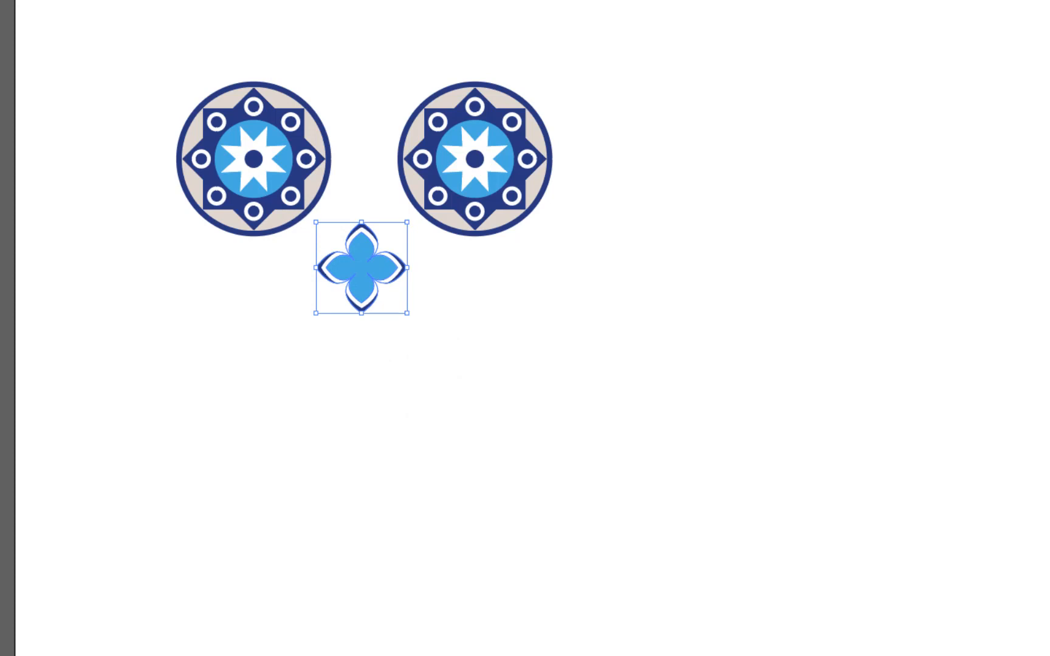
pyautogui.click(653, 375)
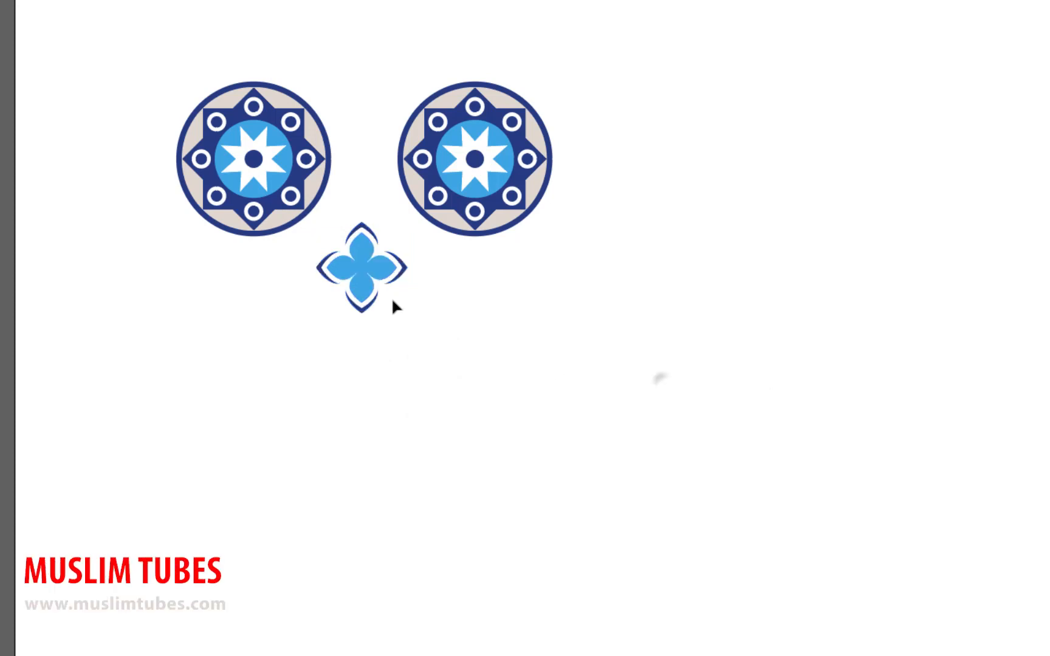
# Isolate the flower group and set the light blue flower's white stroke weight to 2 pt
pyautogui.click(365, 240)
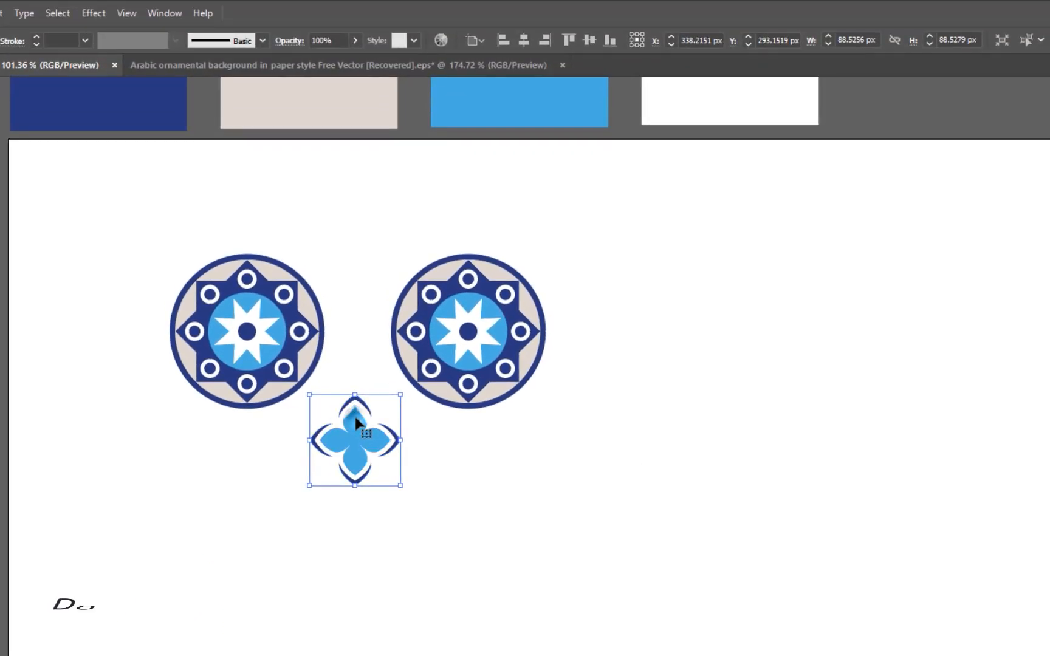
pyautogui.doubleClick(356, 422)
pyautogui.click(511, 504)
pyautogui.click(362, 429)
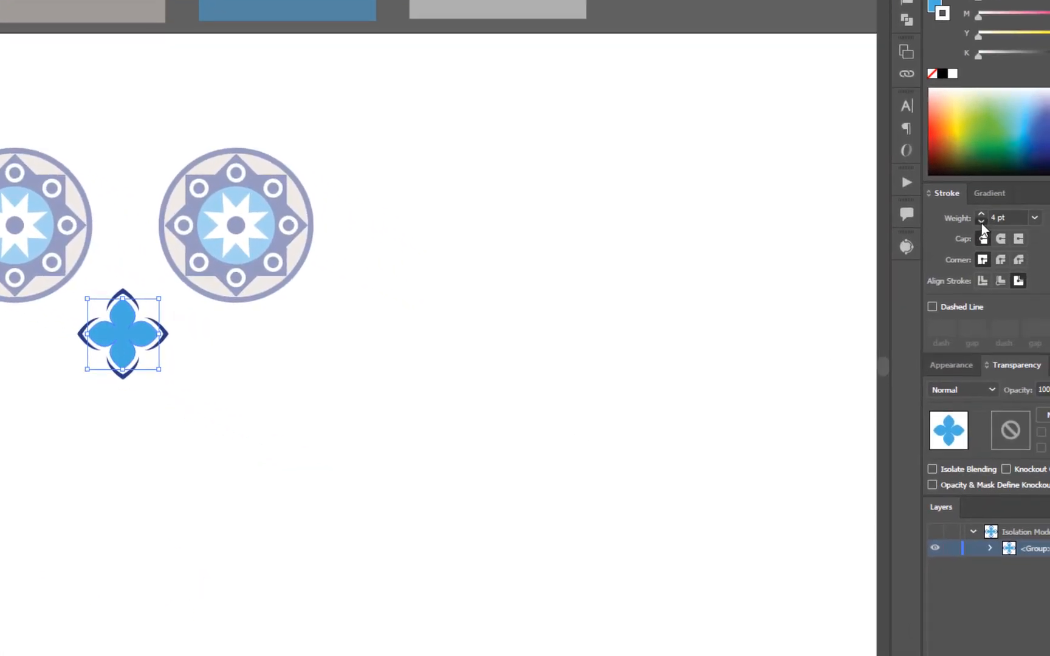
pyautogui.click(981, 221)
pyautogui.click(981, 222)
pyautogui.click(981, 222)
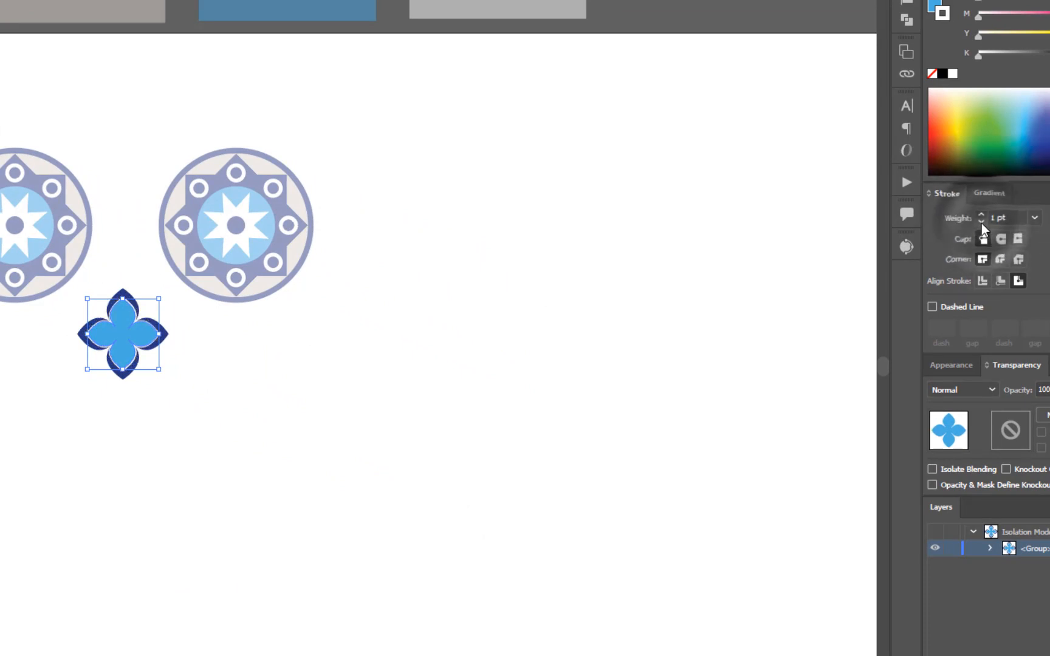
pyautogui.click(981, 214)
pyautogui.click(443, 281)
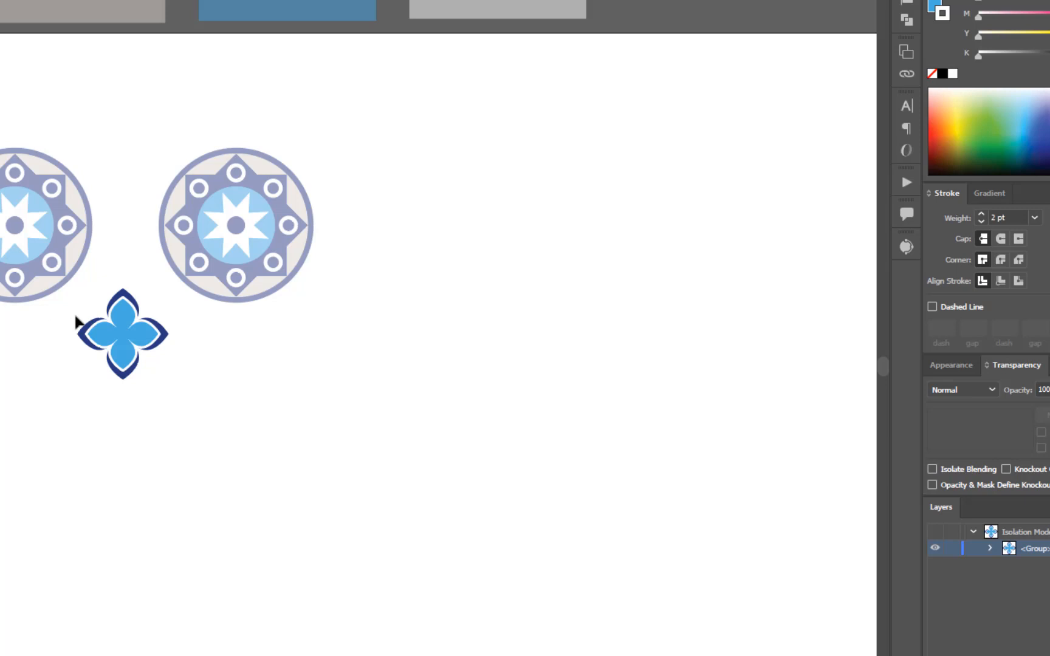
# Scale the light blue flower down about its centre to roughly three quarters of its size and leave isolation mode
pyautogui.click(150, 324)
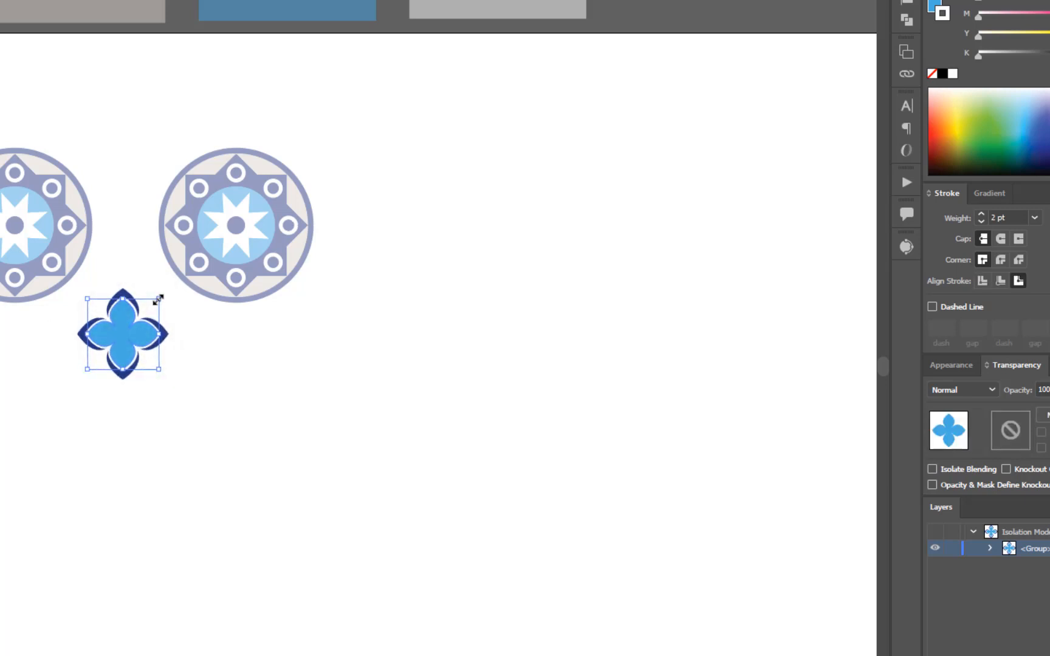
pyautogui.moveTo(158, 299); pyautogui.dragTo(153, 308)
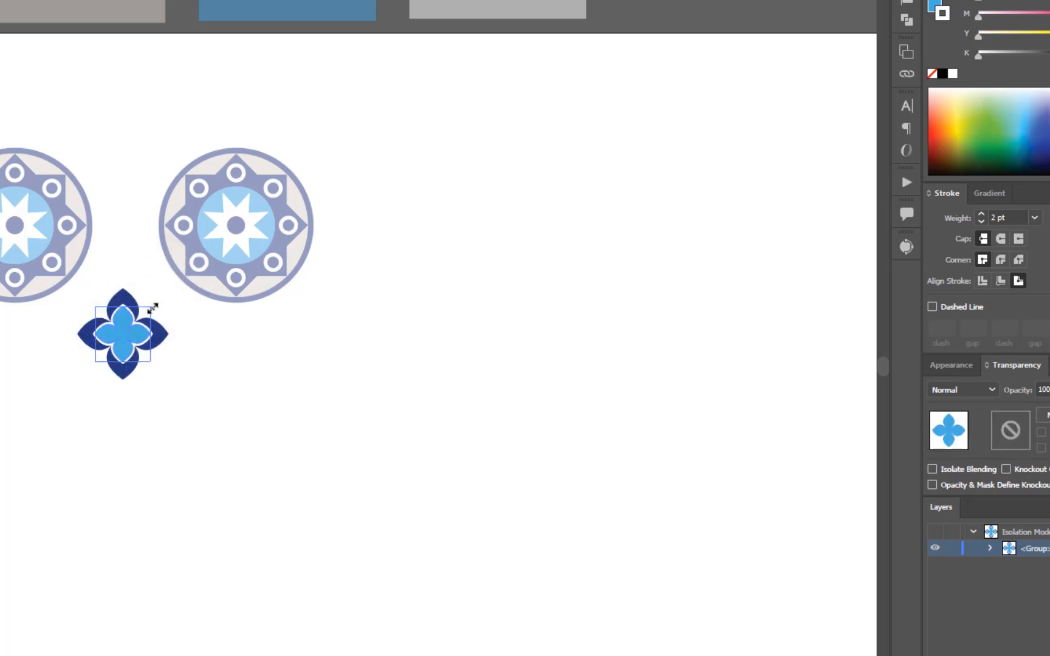
pyautogui.doubleClick(224, 363)
pyautogui.click(197, 373)
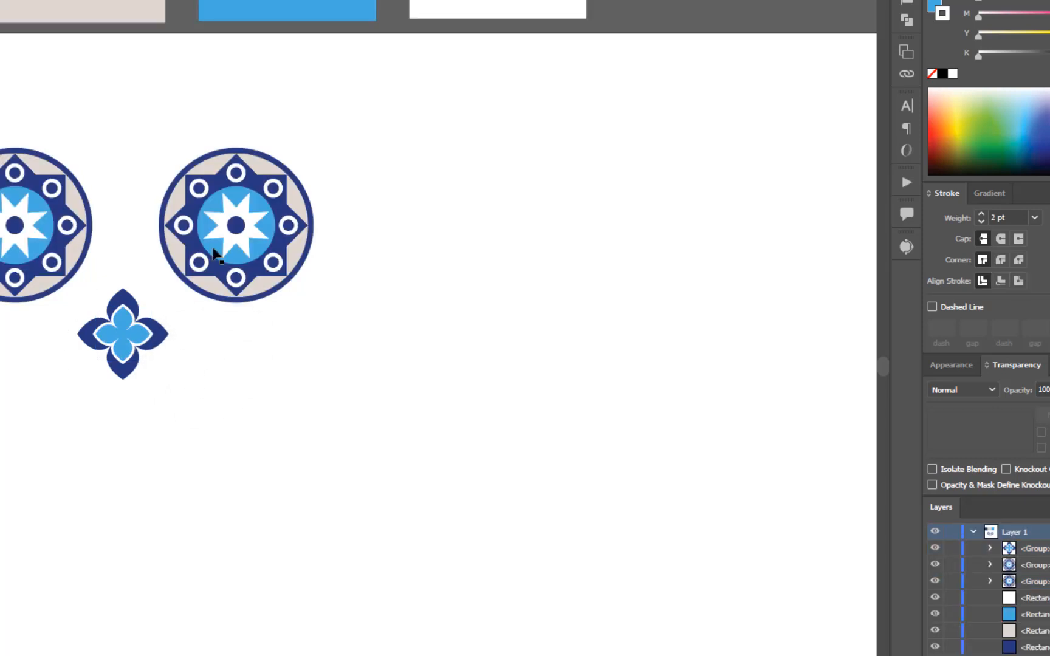
# Delete the medallion copy and group the remaining medallion with the flower
pyautogui.click(243, 232)
pyautogui.press('Delete')
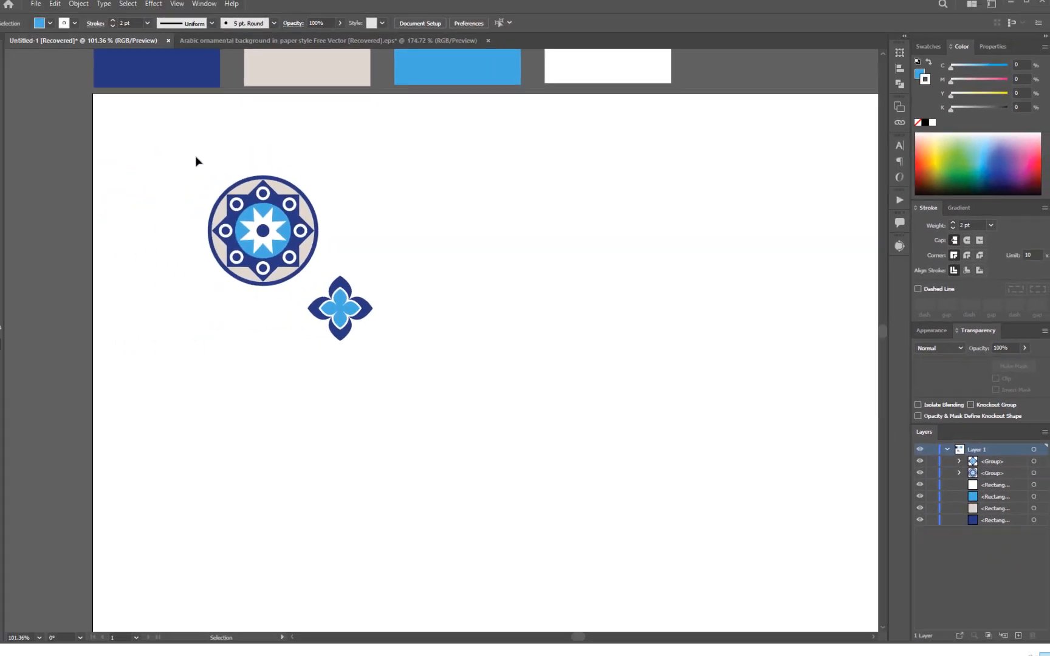
pyautogui.moveTo(195, 156); pyautogui.dragTo(376, 364)
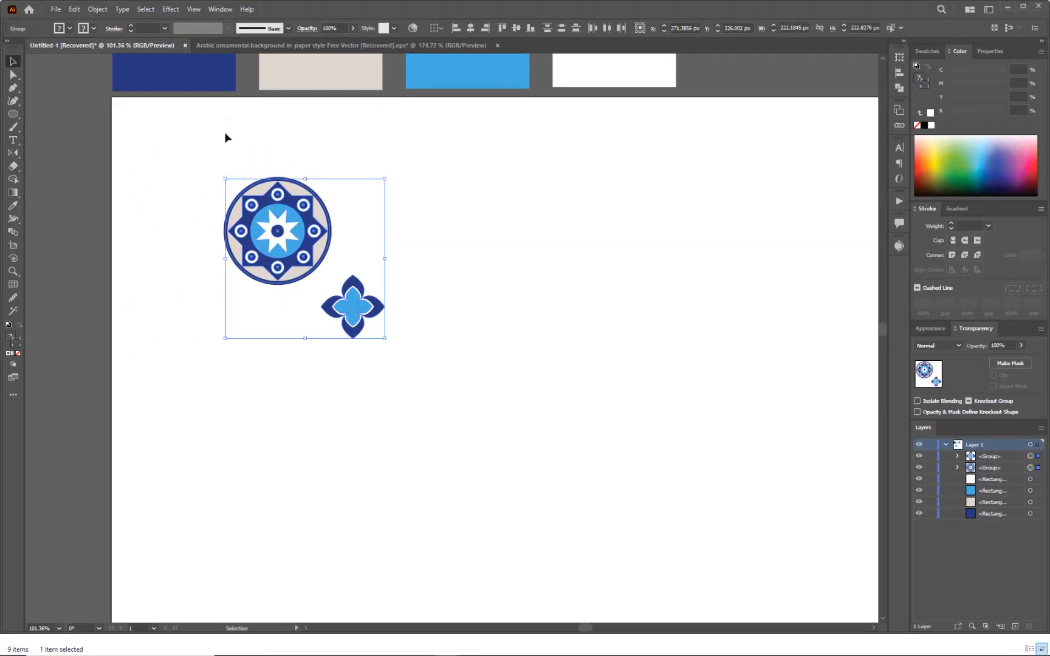
pyautogui.hotkey('ctrl', 'g')
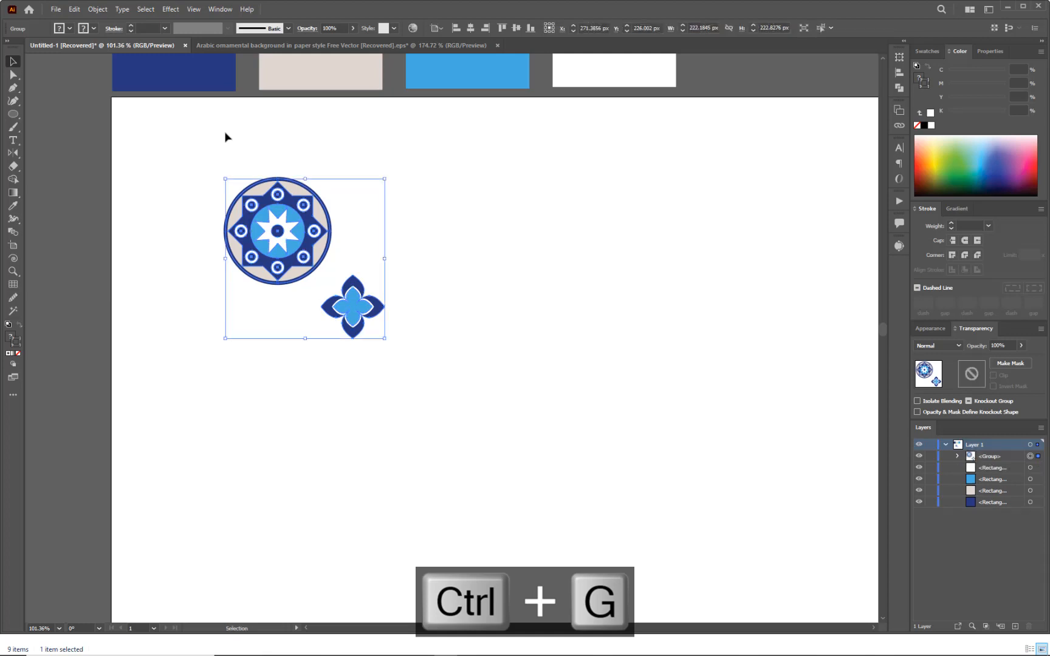
# Turn the grouped medallion and flower into a grid repeat
pyautogui.click(88, 11)
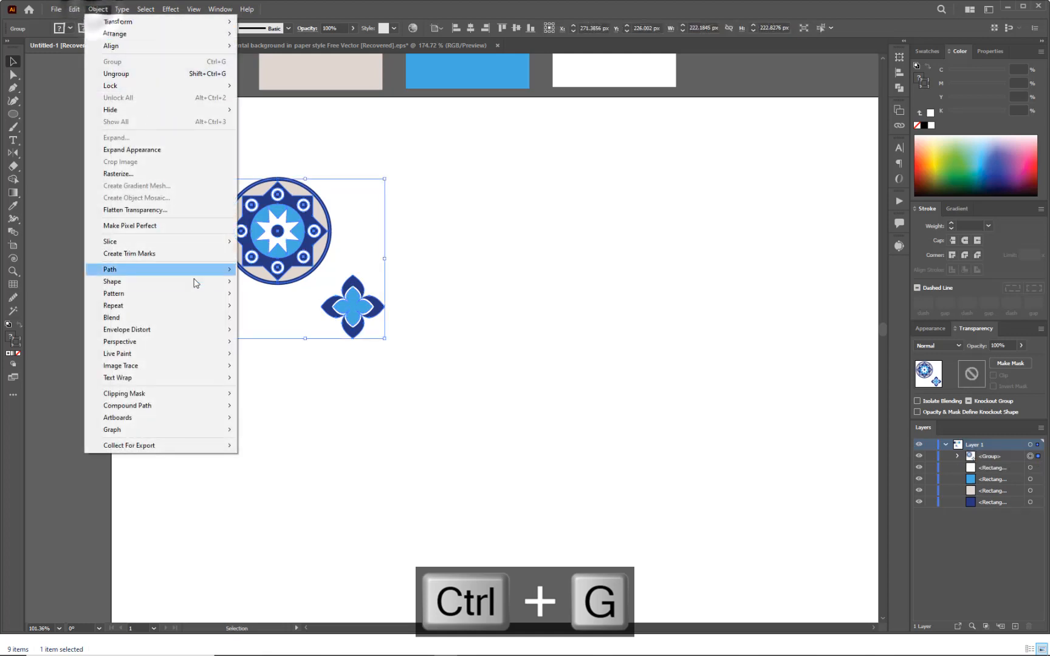
pyautogui.moveTo(204, 309)
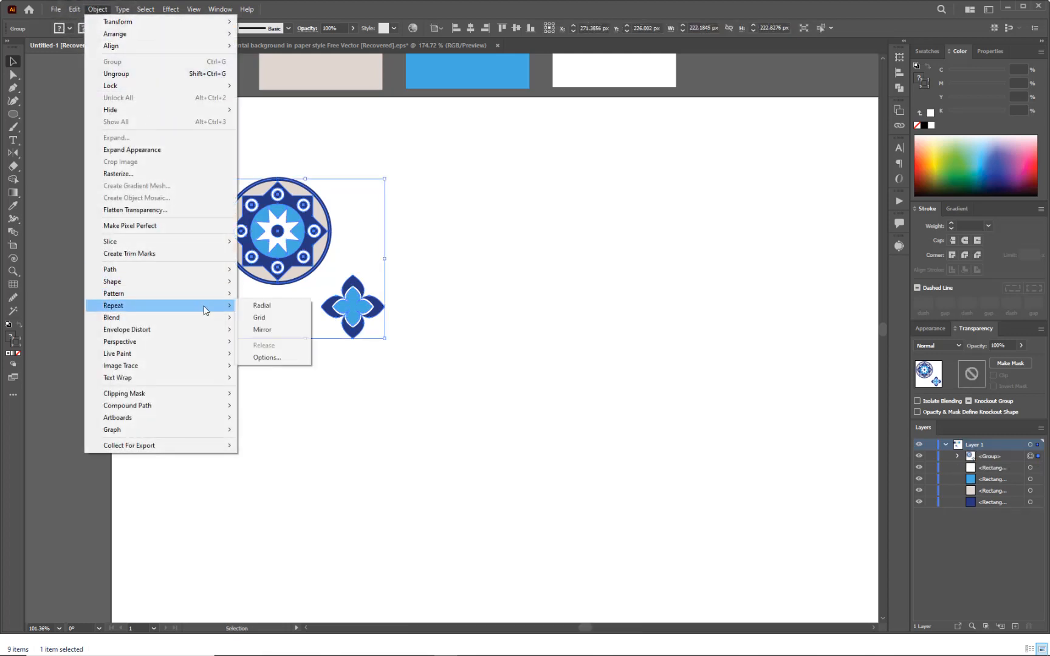
pyautogui.click(265, 316)
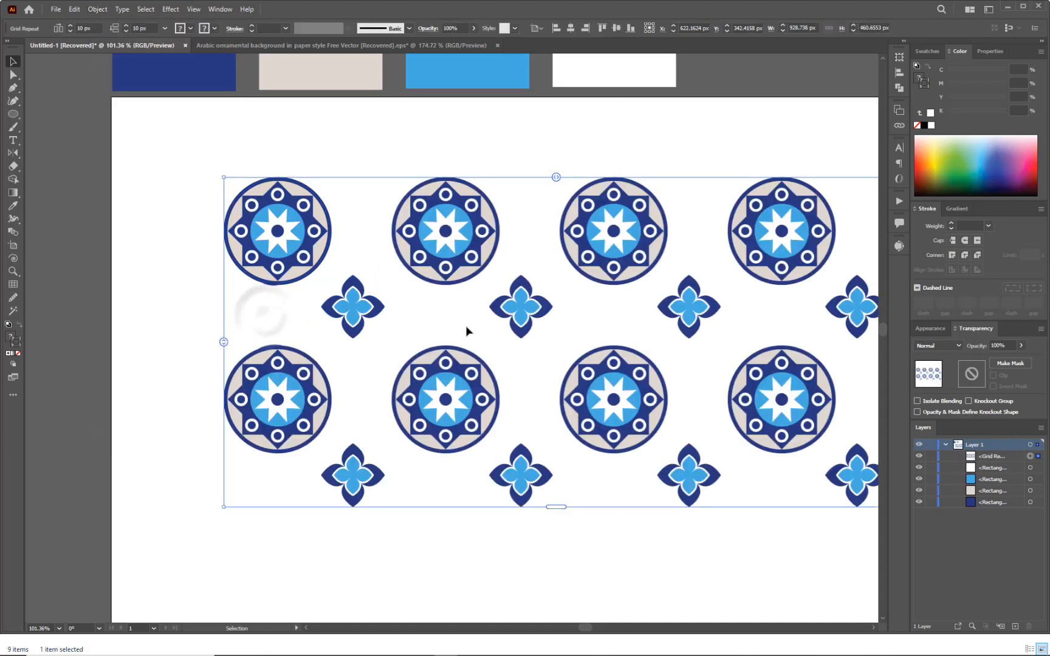
# Move the grid repeat into the artboard's upper-left corner and scale it up proportionally to about 1182 px wide
pyautogui.press('z')
pyautogui.moveTo(579, 394); pyautogui.dragTo(363, 288)
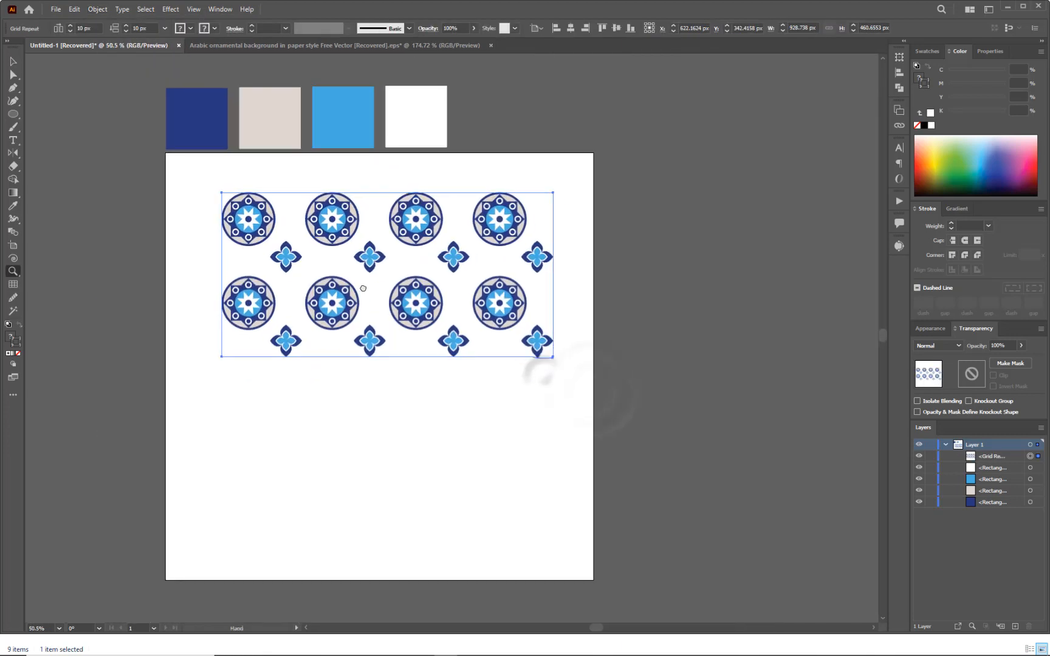
pyautogui.moveTo(316, 237); pyautogui.dragTo(273, 199)
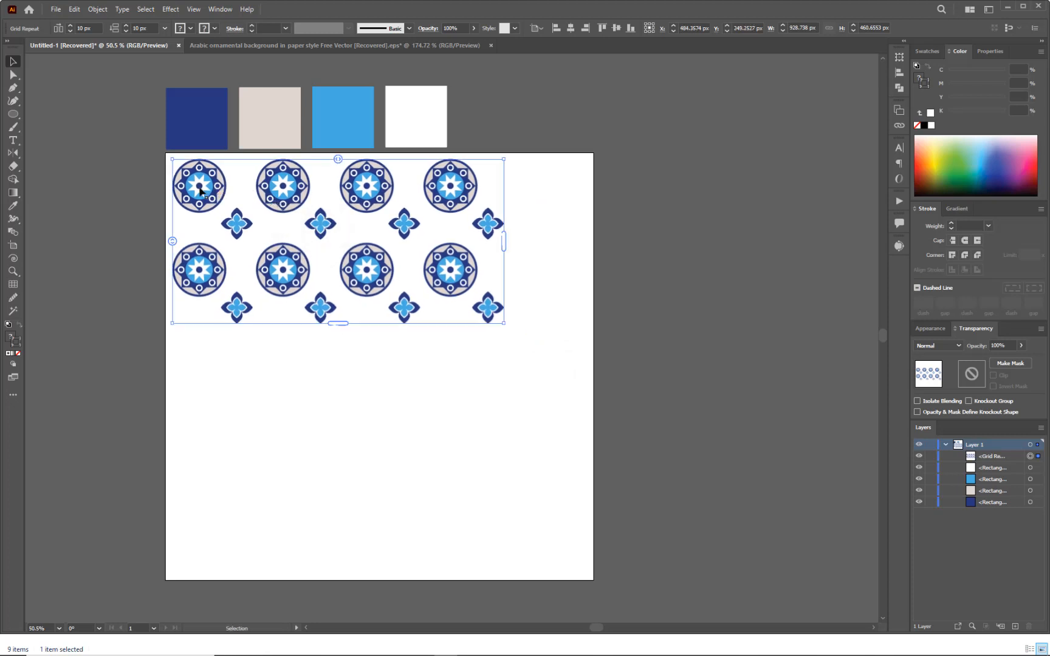
pyautogui.moveTo(200, 191); pyautogui.dragTo(197, 187)
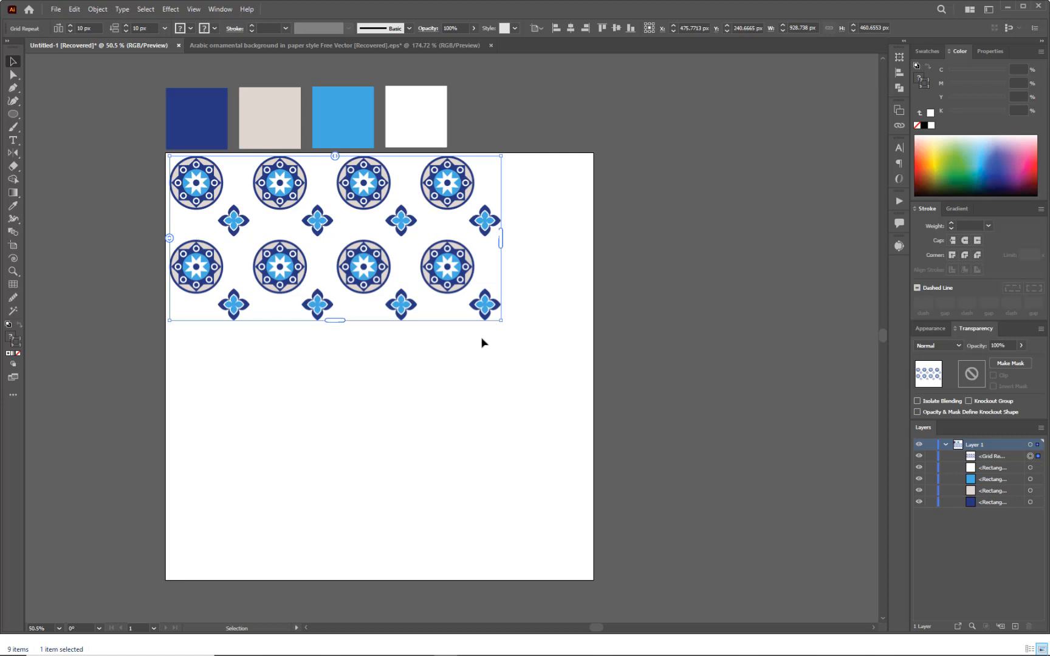
pyautogui.moveTo(504, 324); pyautogui.dragTo(592, 412)
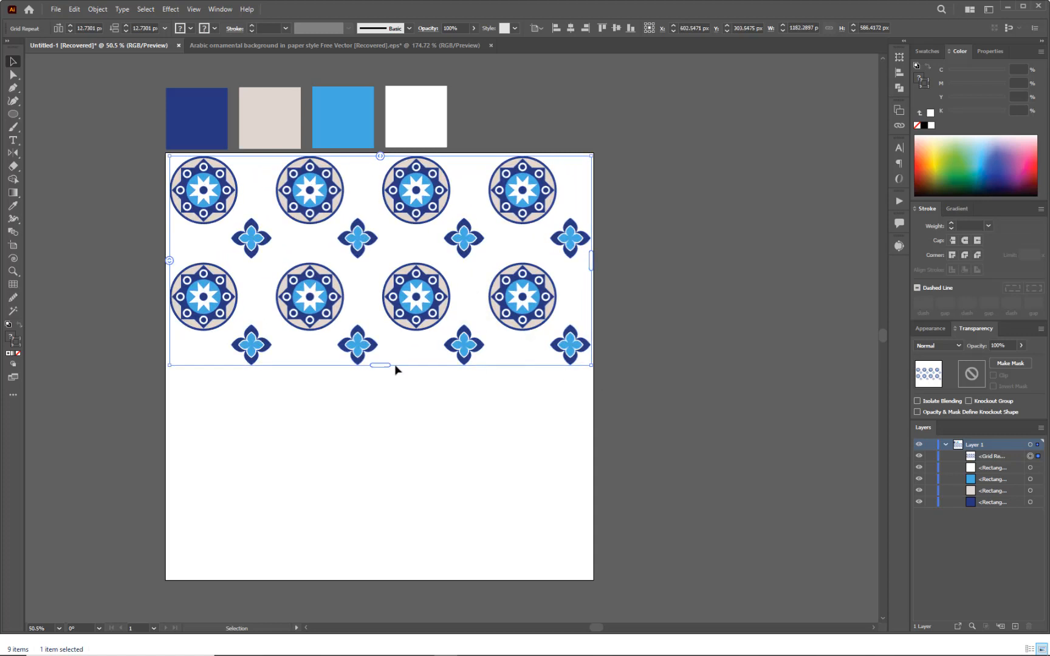
# Extend the grid repeat down to the artboard's lower edge and centre it horizontally and vertically on the artboard
pyautogui.moveTo(386, 363); pyautogui.dragTo(418, 583)
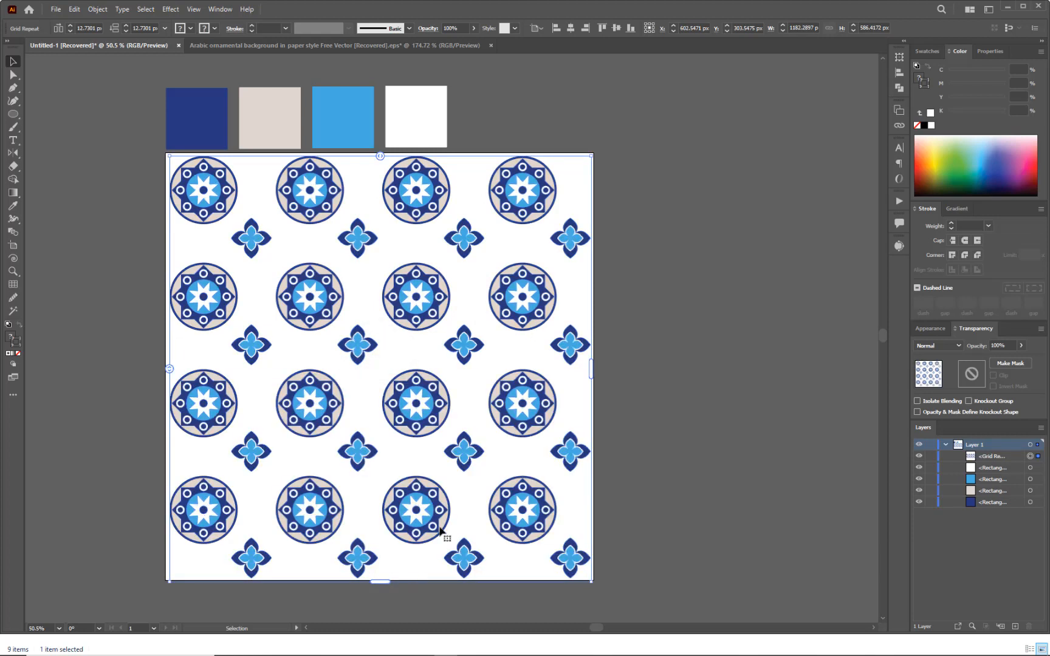
pyautogui.click(570, 28)
pyautogui.click(616, 28)
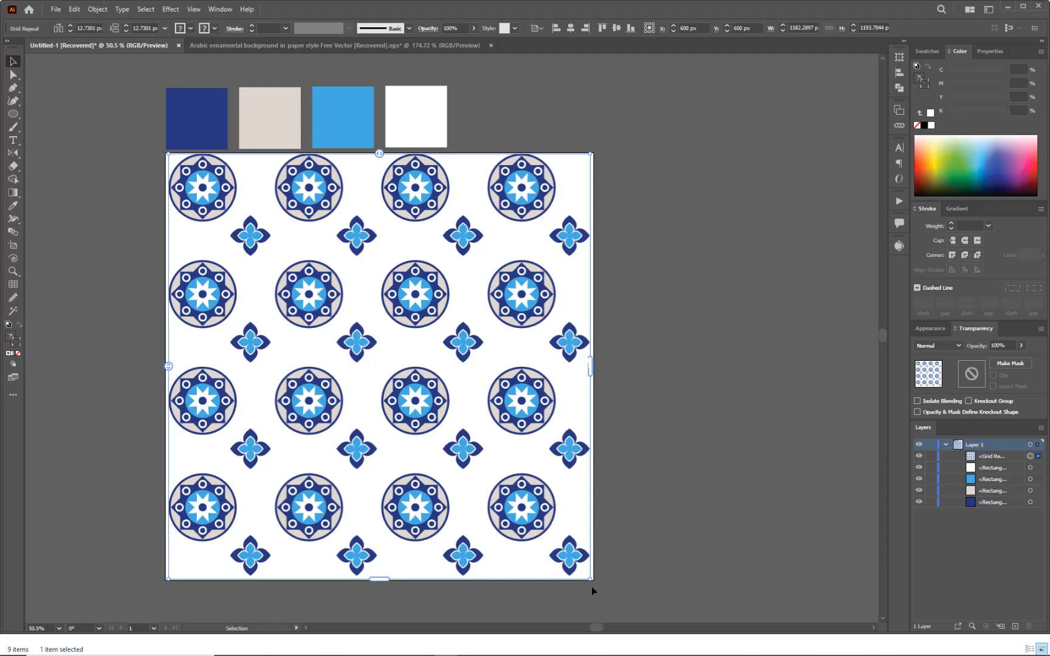
# Scale the grid repeat down to about 655 px wide, then extend its rows and columns to cover the whole artboard
pyautogui.moveTo(591, 579); pyautogui.dragTo(422, 389)
pyautogui.click(519, 348)
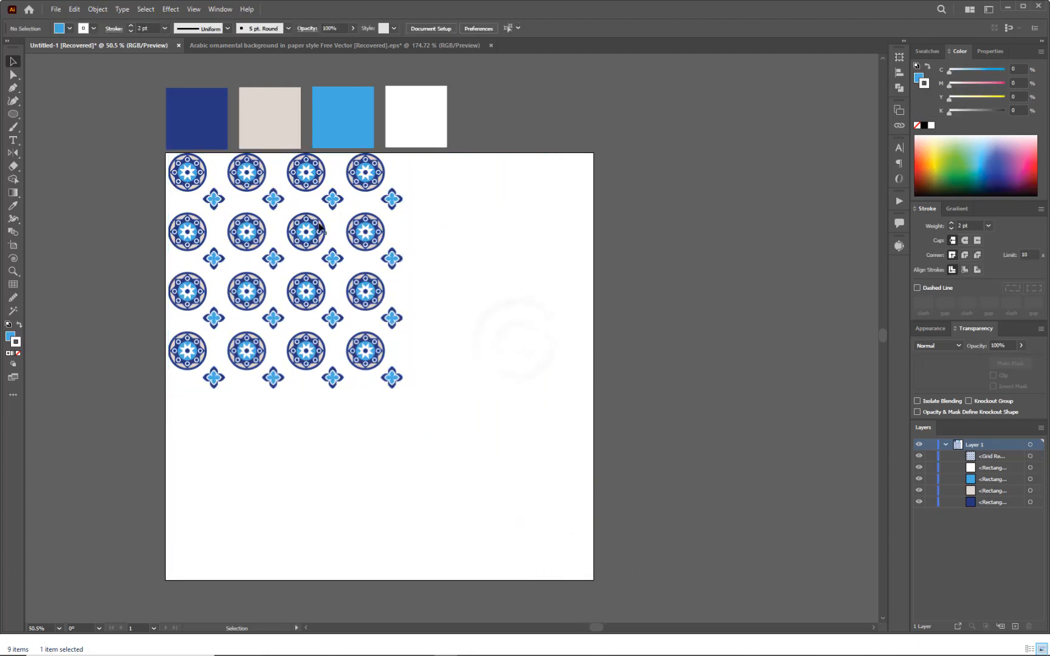
pyautogui.click(351, 345)
pyautogui.moveTo(283, 391); pyautogui.dragTo(302, 582)
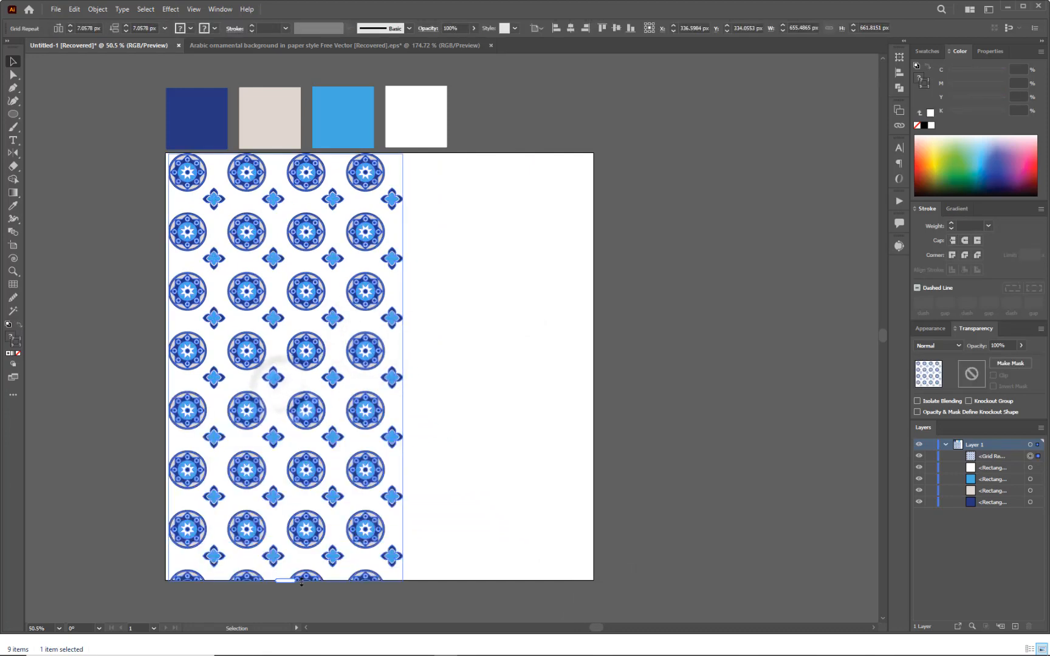
pyautogui.moveTo(402, 368); pyautogui.dragTo(596, 378)
pyautogui.click(645, 351)
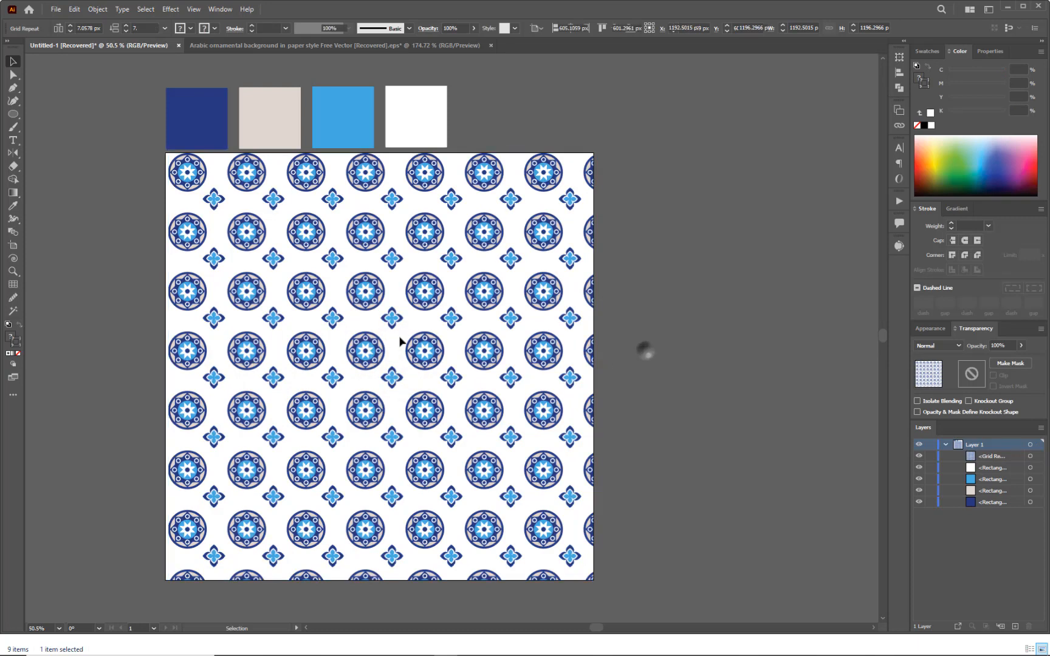
# Align the artboard-filling grid repeat to the artboard's horizontal and vertical centre
pyautogui.click(422, 292)
pyautogui.click(571, 28)
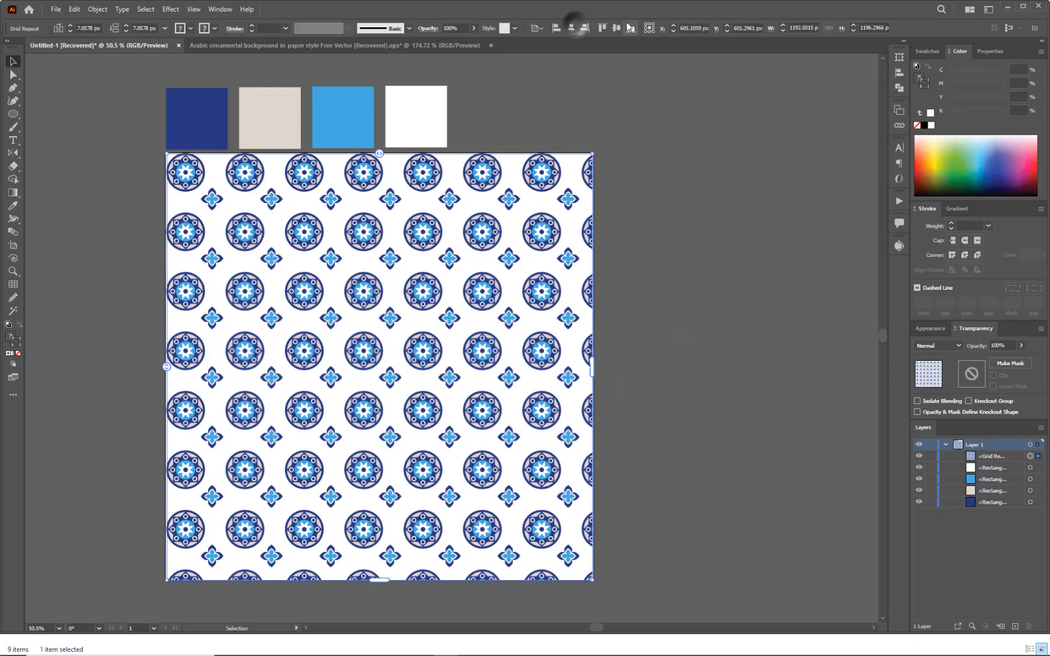
pyautogui.click(617, 28)
pyautogui.click(656, 248)
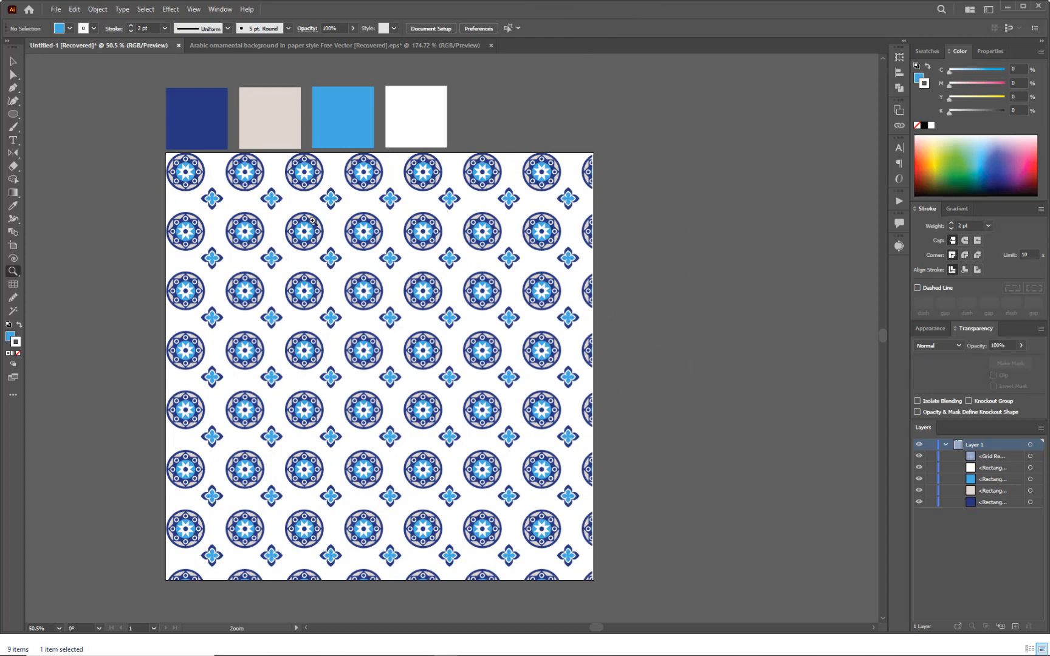
# Isolate the medallion group inside the first tile of the grid repeat
pyautogui.moveTo(312, 221); pyautogui.dragTo(68, 120)
pyautogui.moveTo(188, 153); pyautogui.dragTo(313, 211)
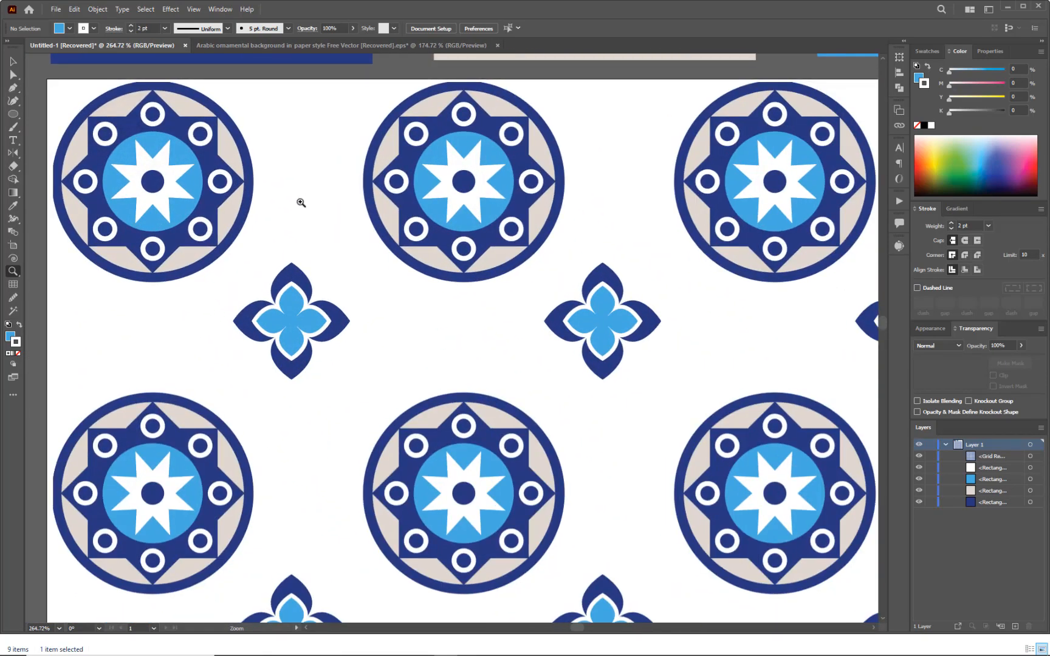
pyautogui.click(240, 141)
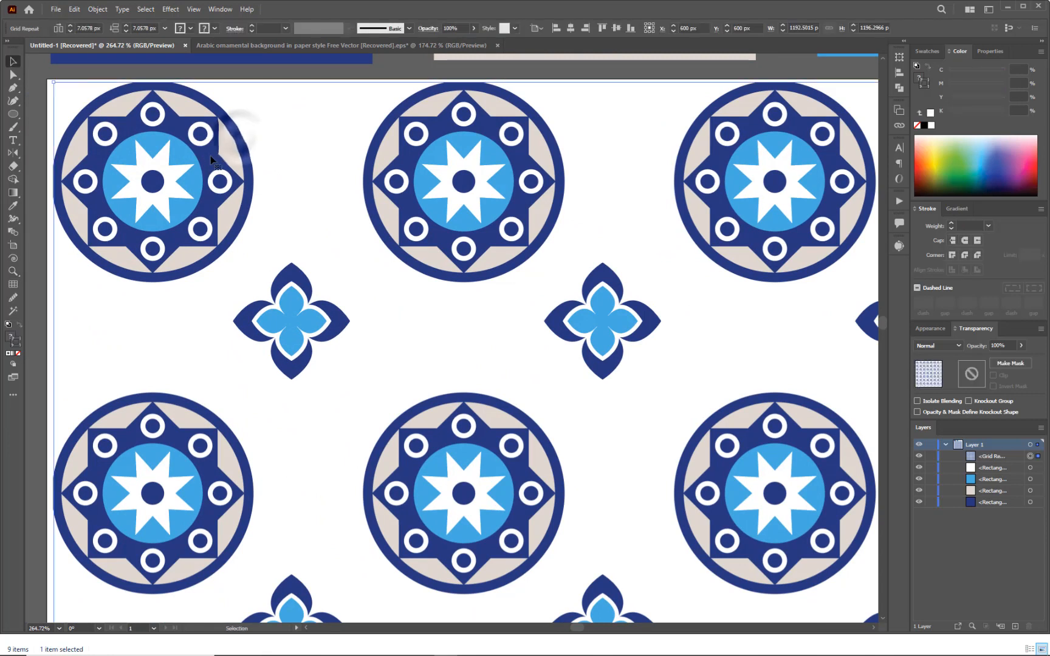
pyautogui.doubleClick(203, 135)
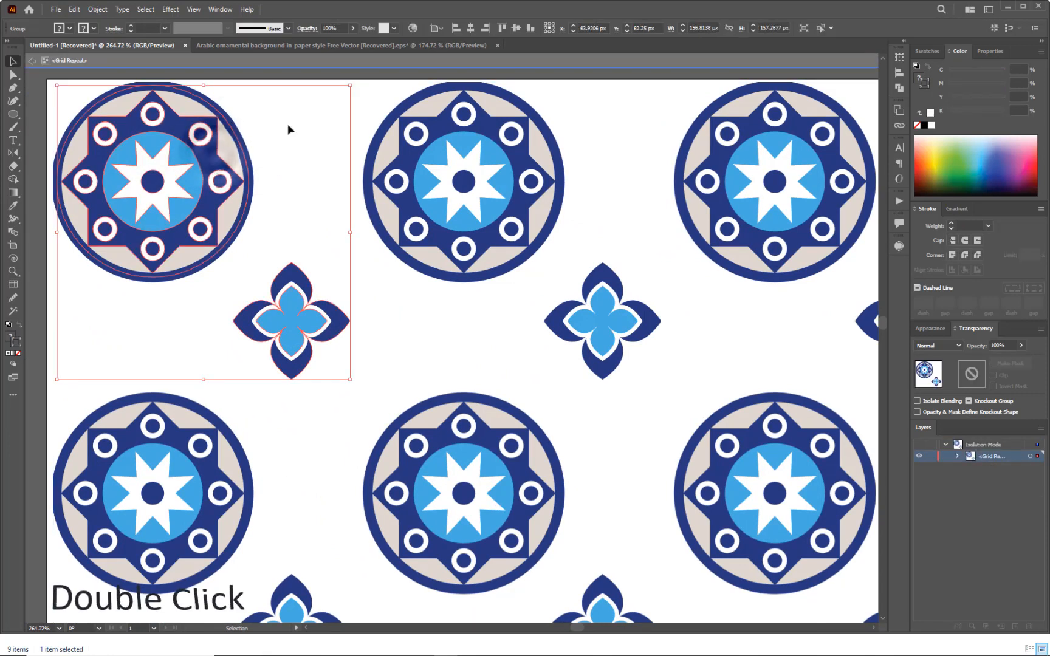
pyautogui.doubleClick(213, 160)
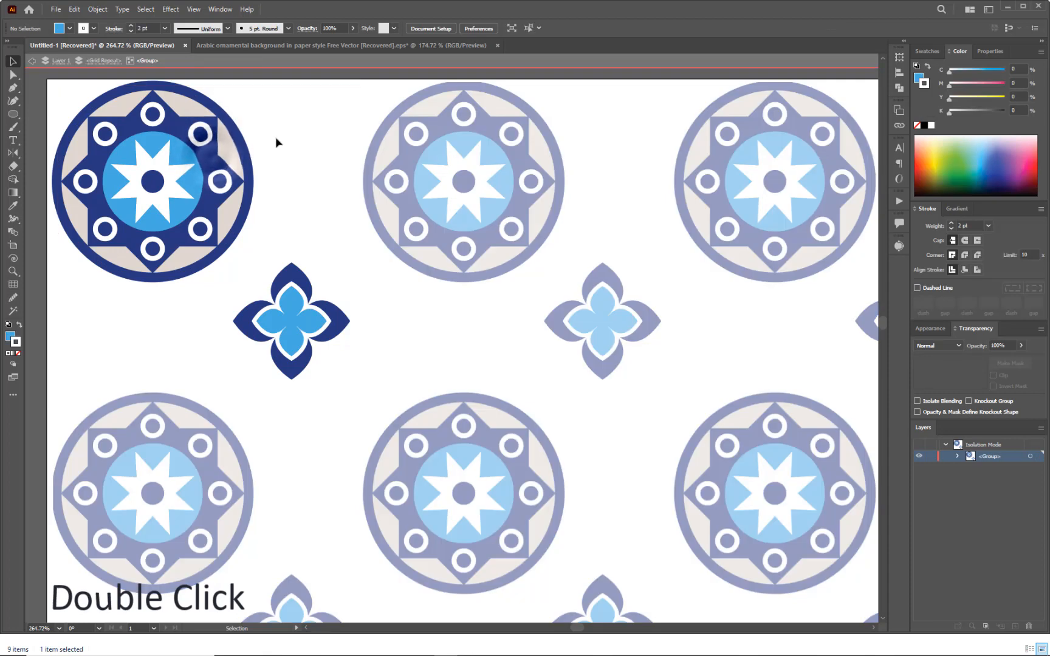
pyautogui.doubleClick(215, 159)
# Scale the medallion's navy star and the shapes inside it down slightly about their centre, and leave isolation mode
pyautogui.click(217, 159)
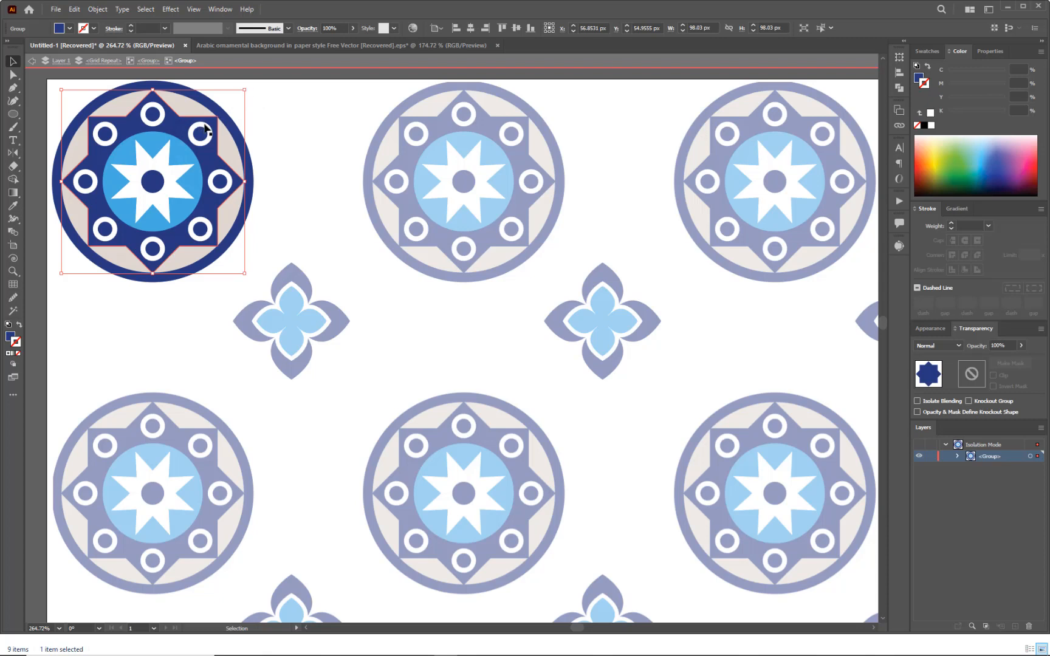
pyautogui.keyDown('shift'); pyautogui.click(187, 149); pyautogui.keyUp('shift')
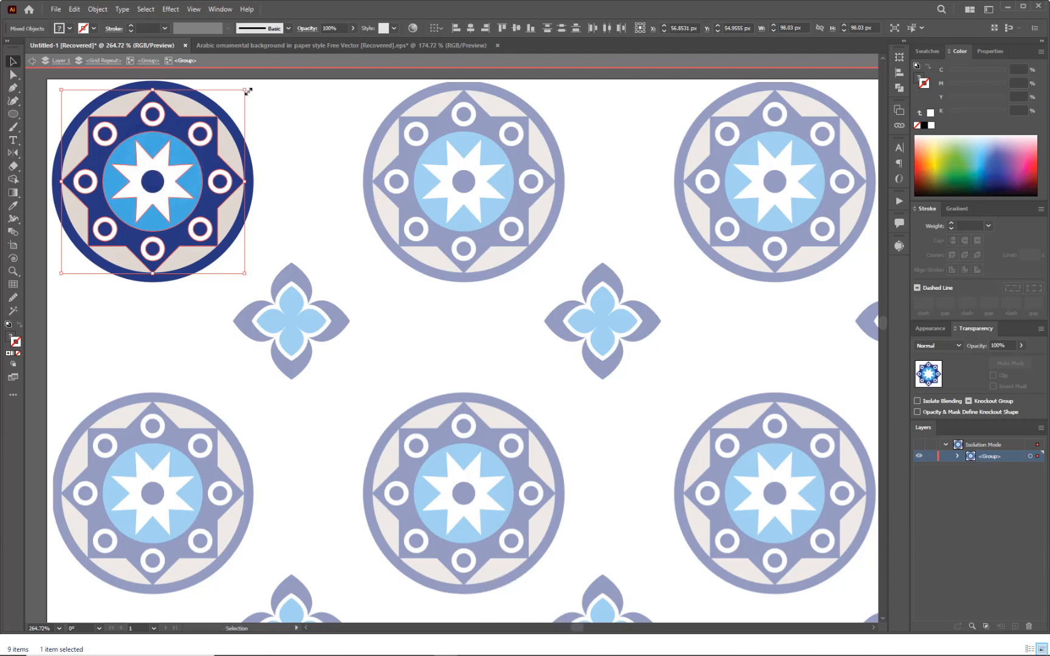
pyautogui.moveTo(248, 91); pyautogui.dragTo(246, 95)
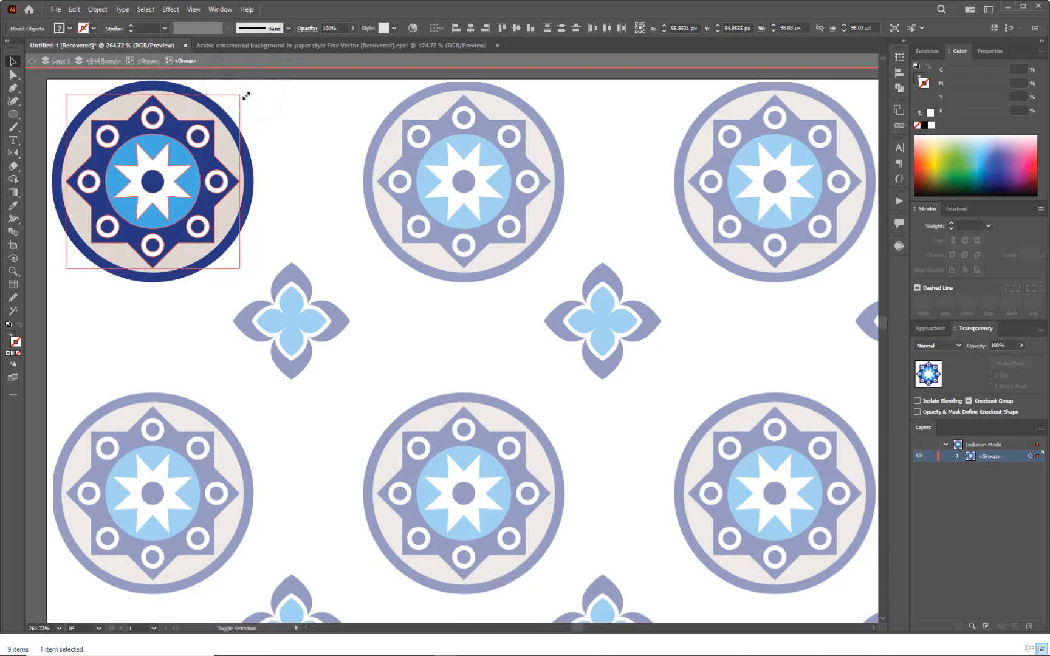
pyautogui.doubleClick(317, 138)
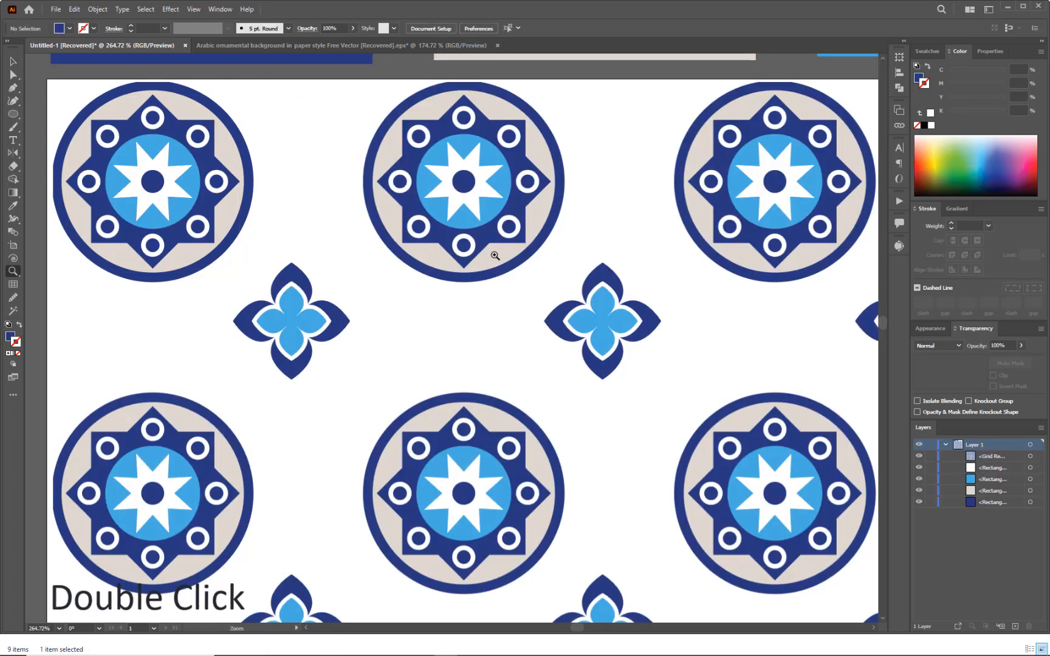
pyautogui.moveTo(495, 256); pyautogui.dragTo(353, 139)
pyautogui.moveTo(524, 353); pyautogui.dragTo(403, 274)
pyautogui.moveTo(550, 376); pyautogui.dragTo(477, 334)
pyautogui.moveTo(525, 393); pyautogui.dragTo(444, 323)
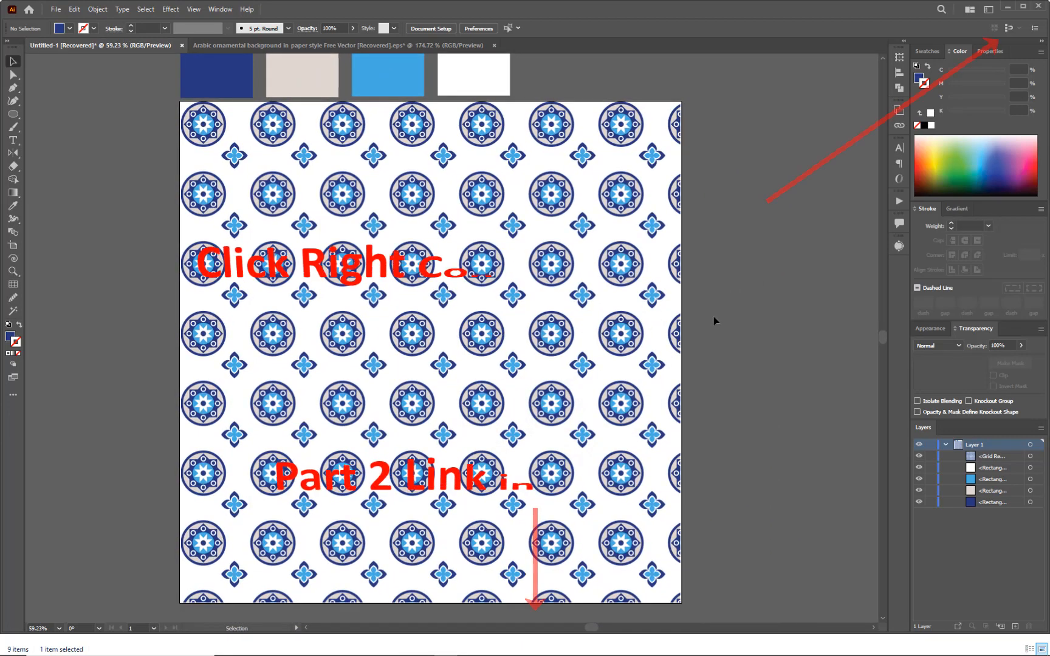